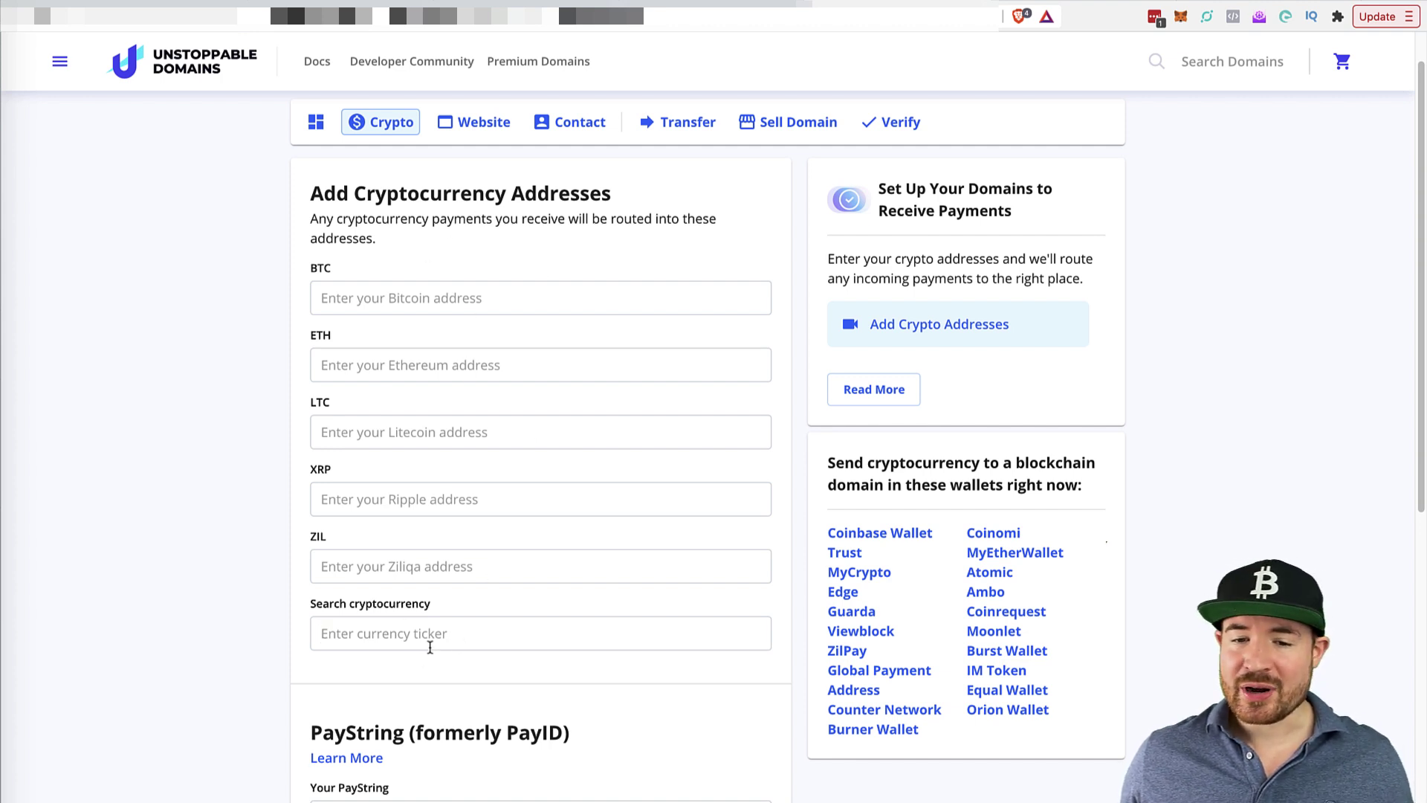
Step: Search the supported cryptocurrencies for USDC to bring up the USDC and CUSDC suggestions
type("USDC")
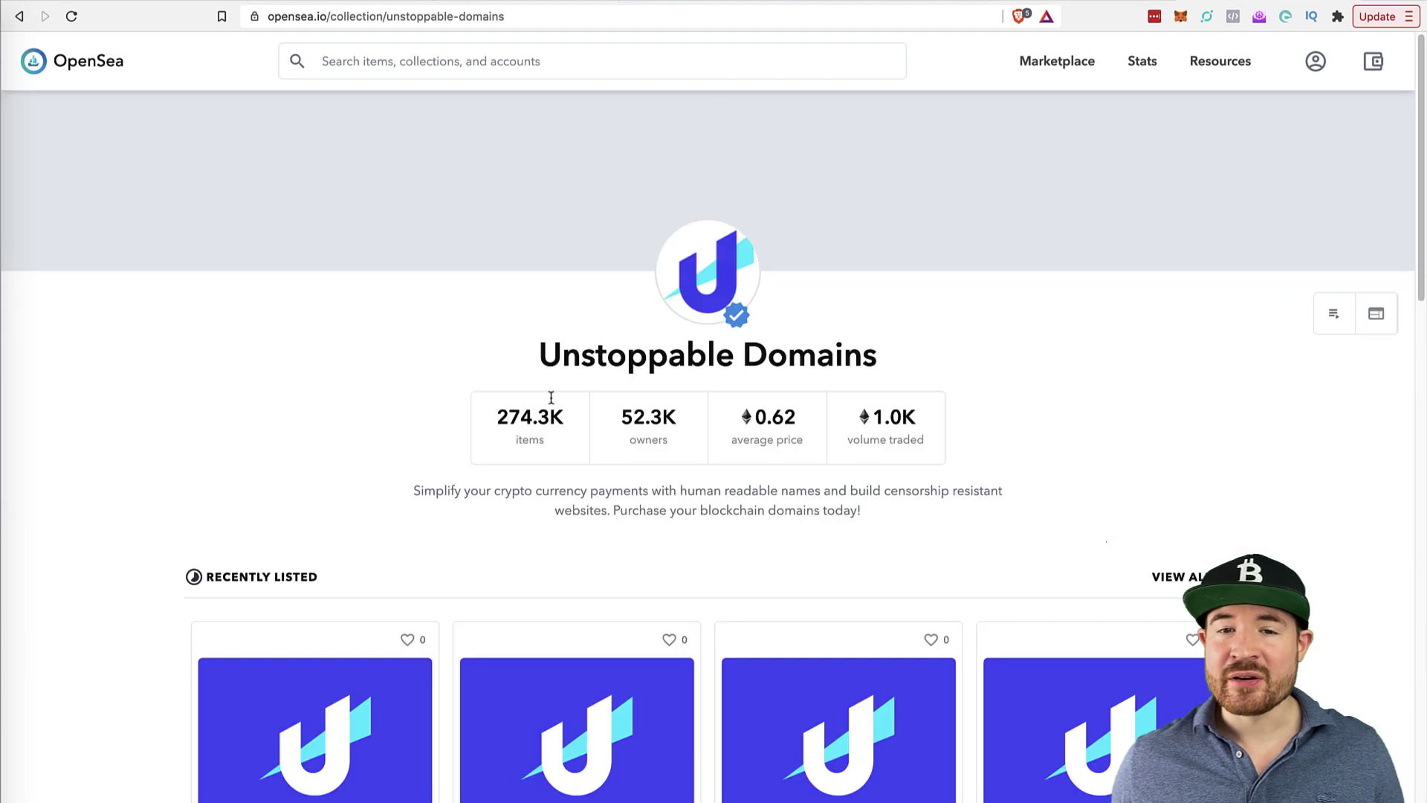
Step: Scroll through the Unstoppable Domains collection's Recently Listed, Newly Minted and On Auction listings on OpenSea
scroll(526, 344, "down", 2)
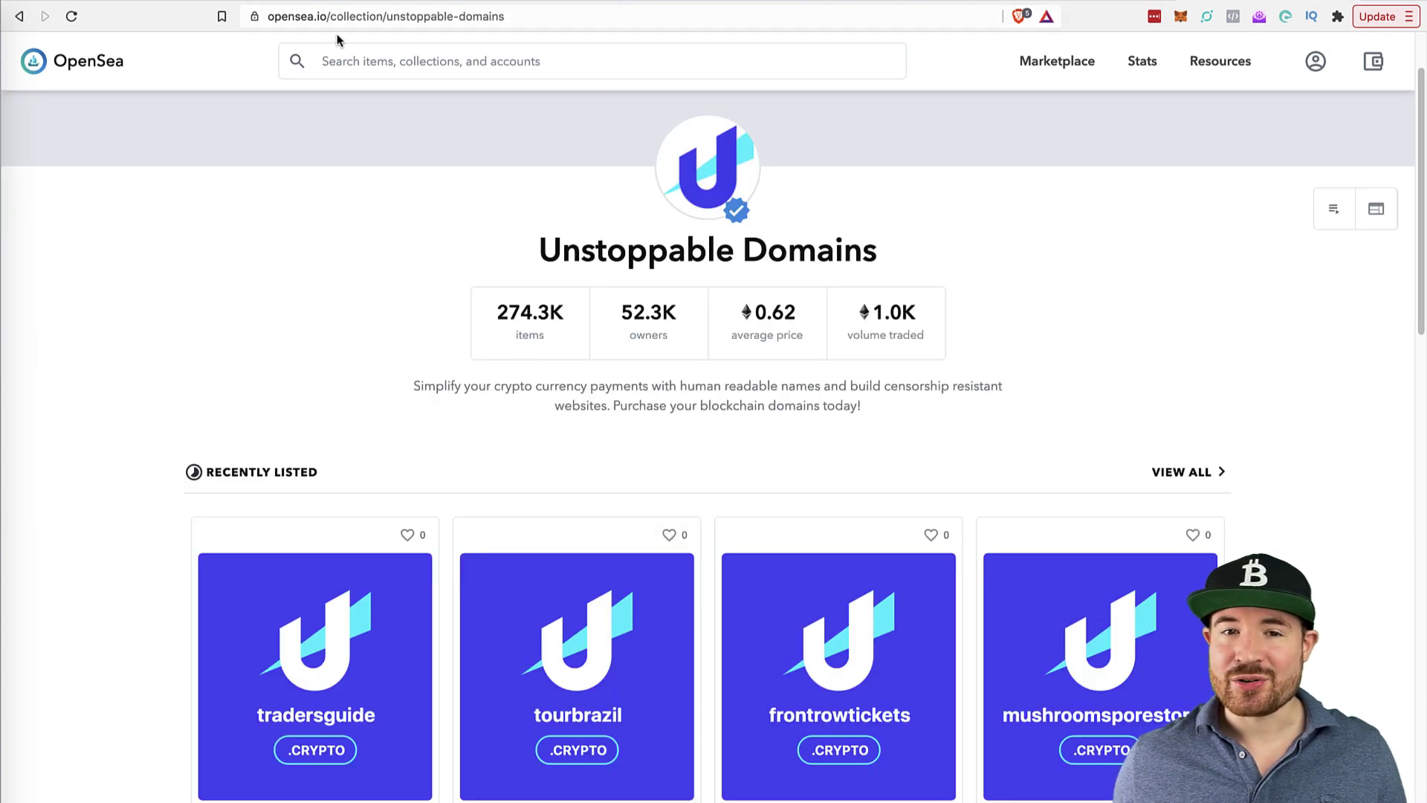
scroll(597, 235, "down", 2)
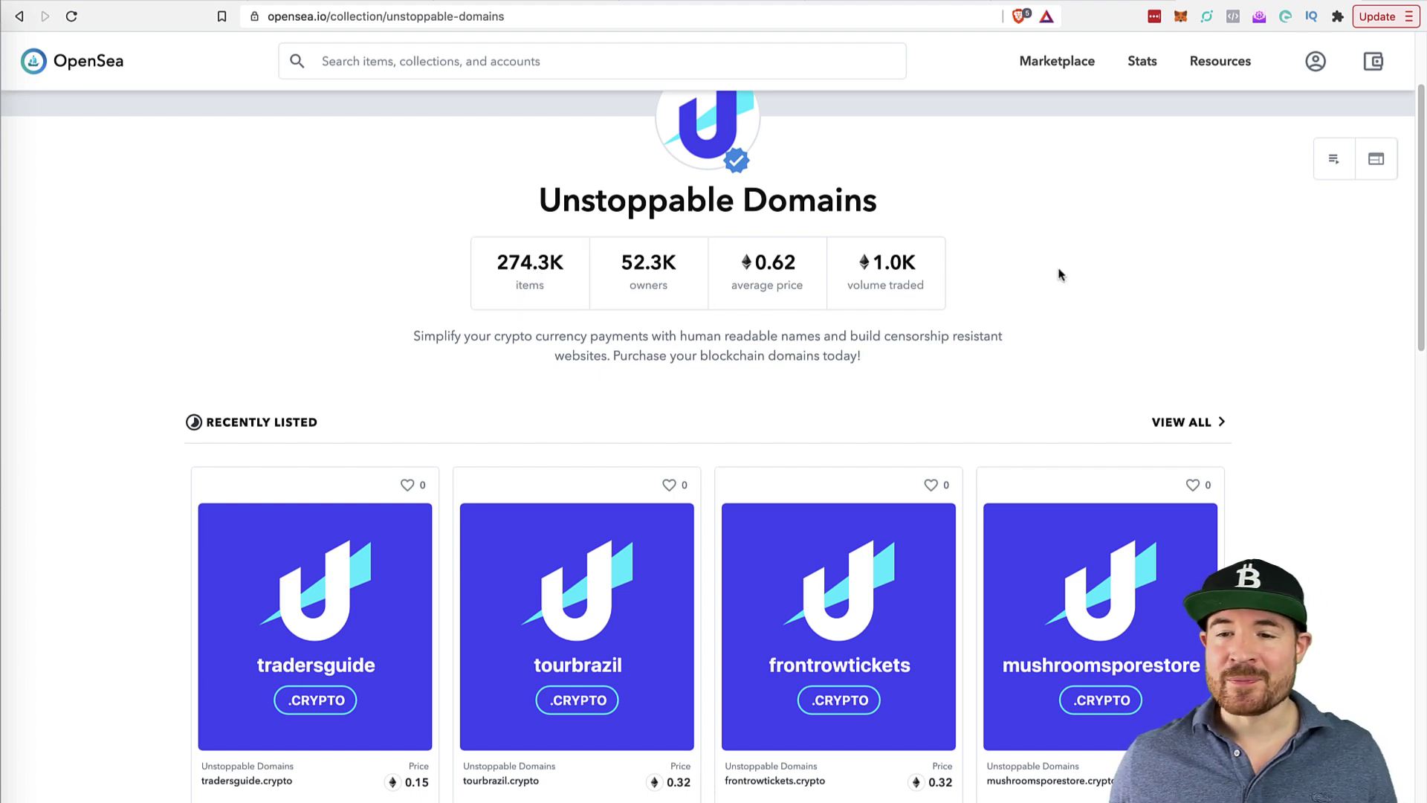
scroll(869, 286, "down", 1)
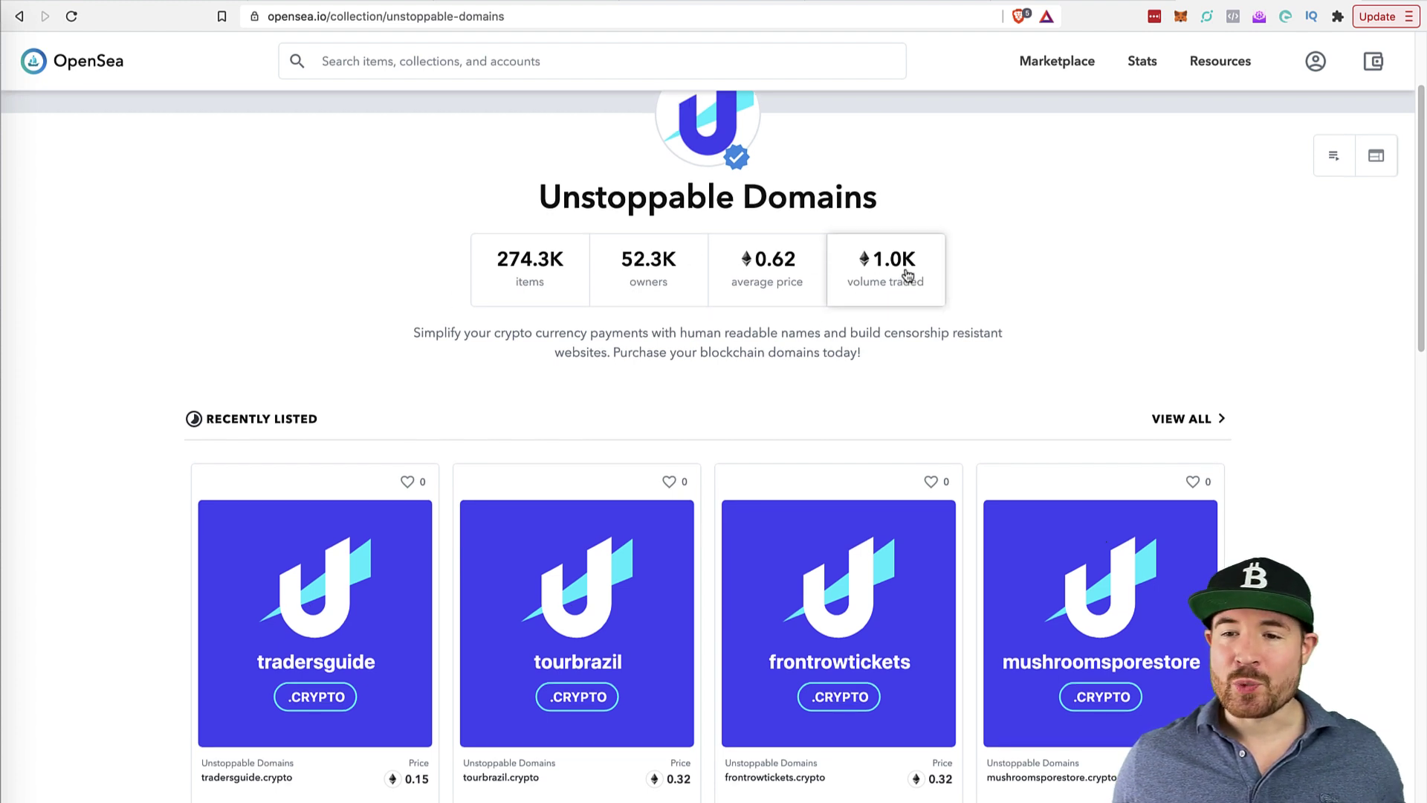
scroll(908, 275, "down", 5)
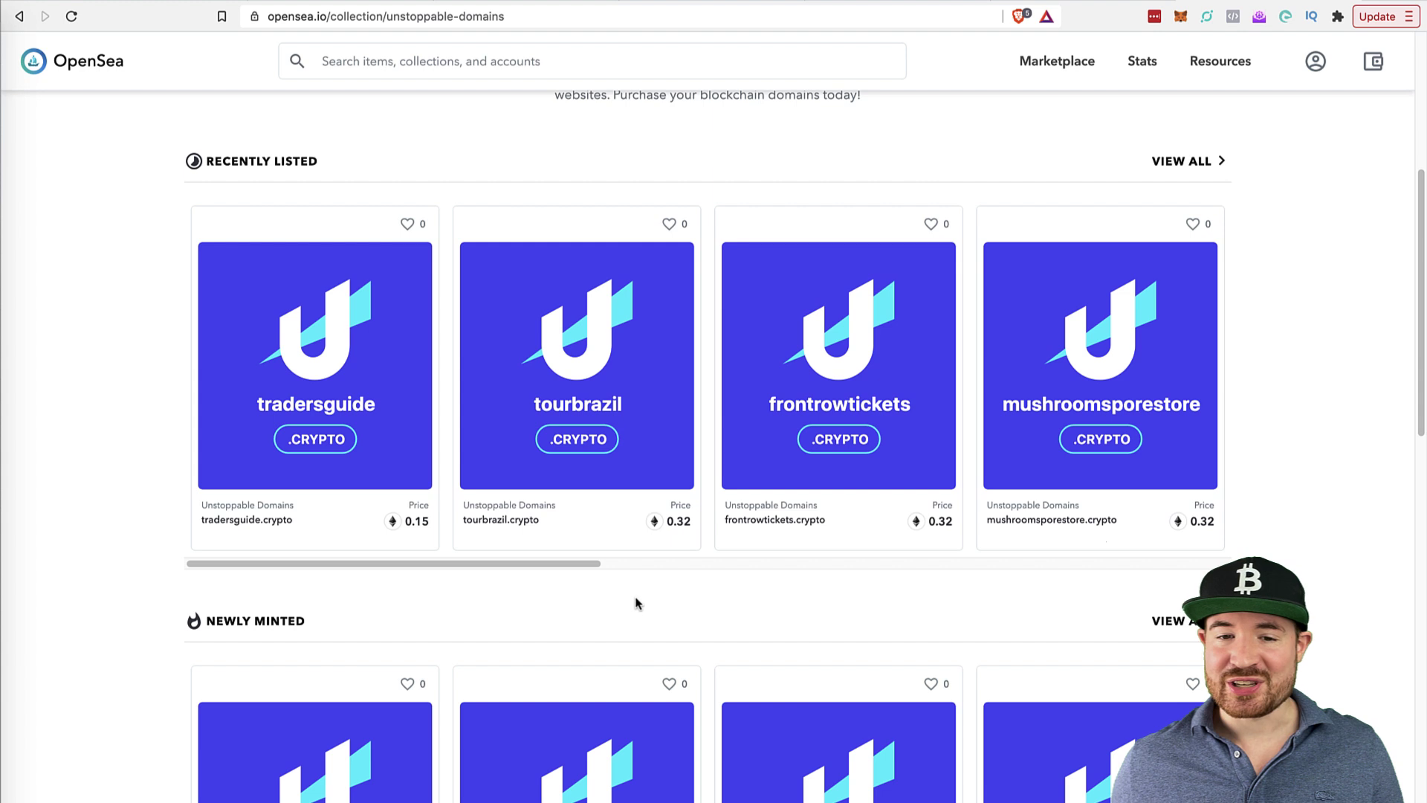
scroll(379, 451, "down", 1)
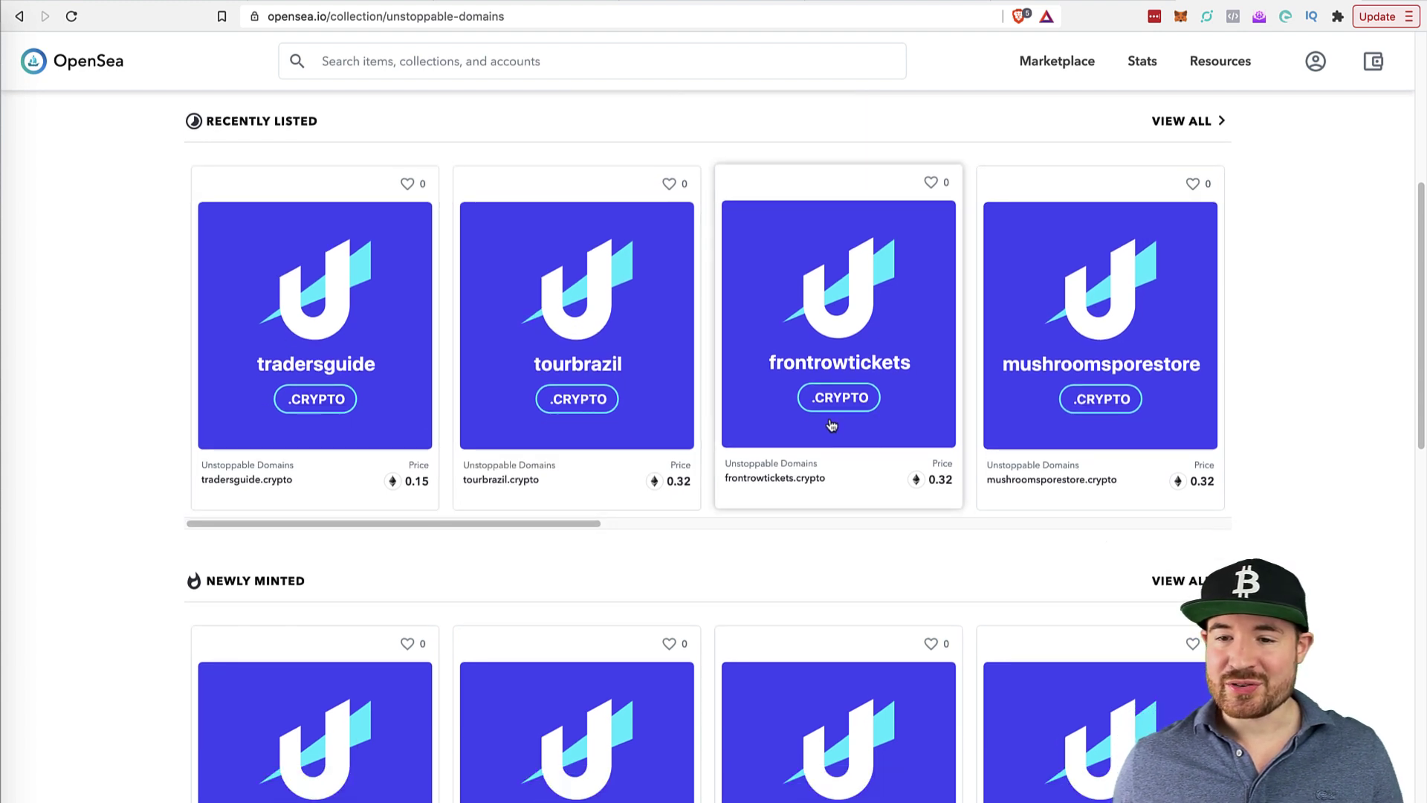
scroll(884, 394, "down", 5)
scroll(742, 391, "up", 1)
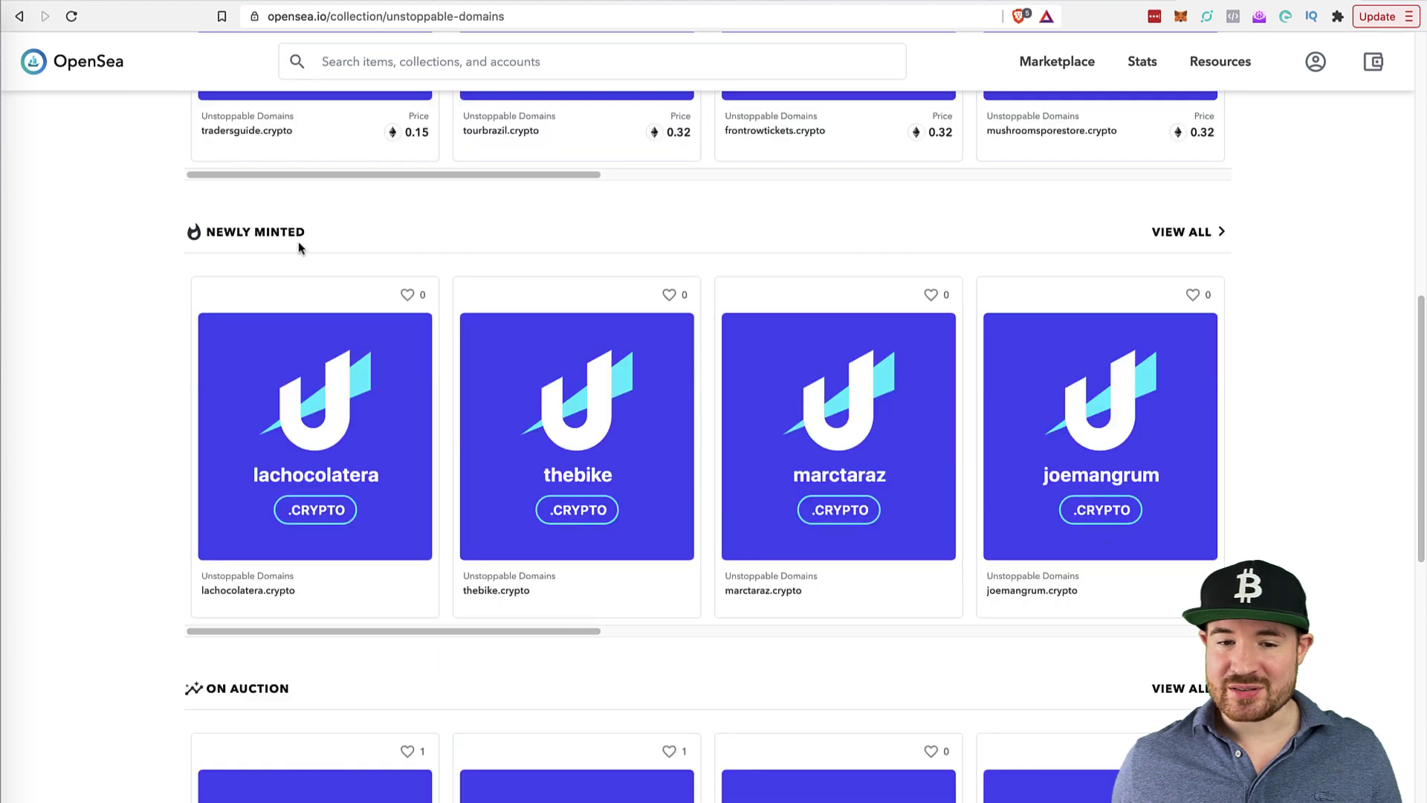
scroll(303, 245, "down", 5)
scroll(312, 327, "down", 3)
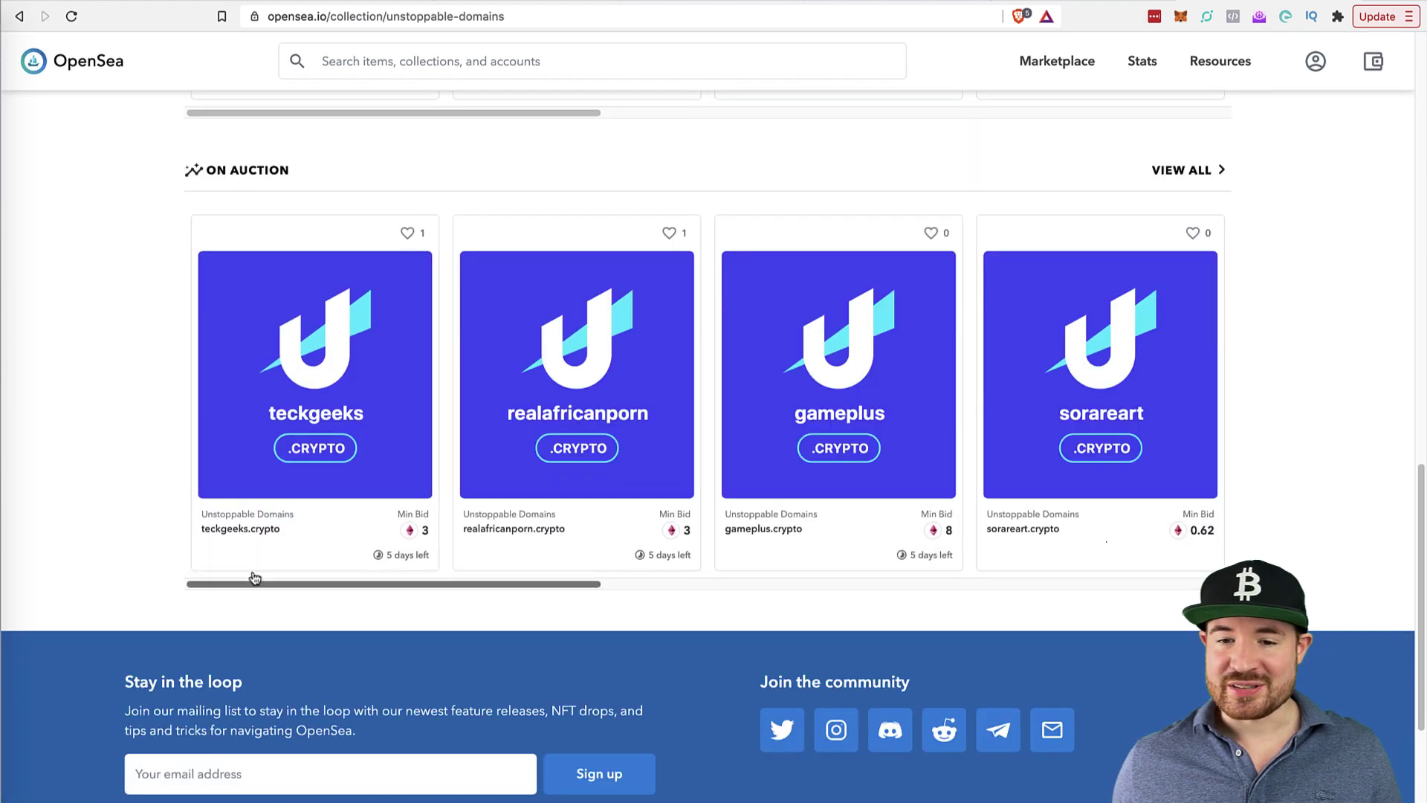
scroll(1102, 498, "down", 5)
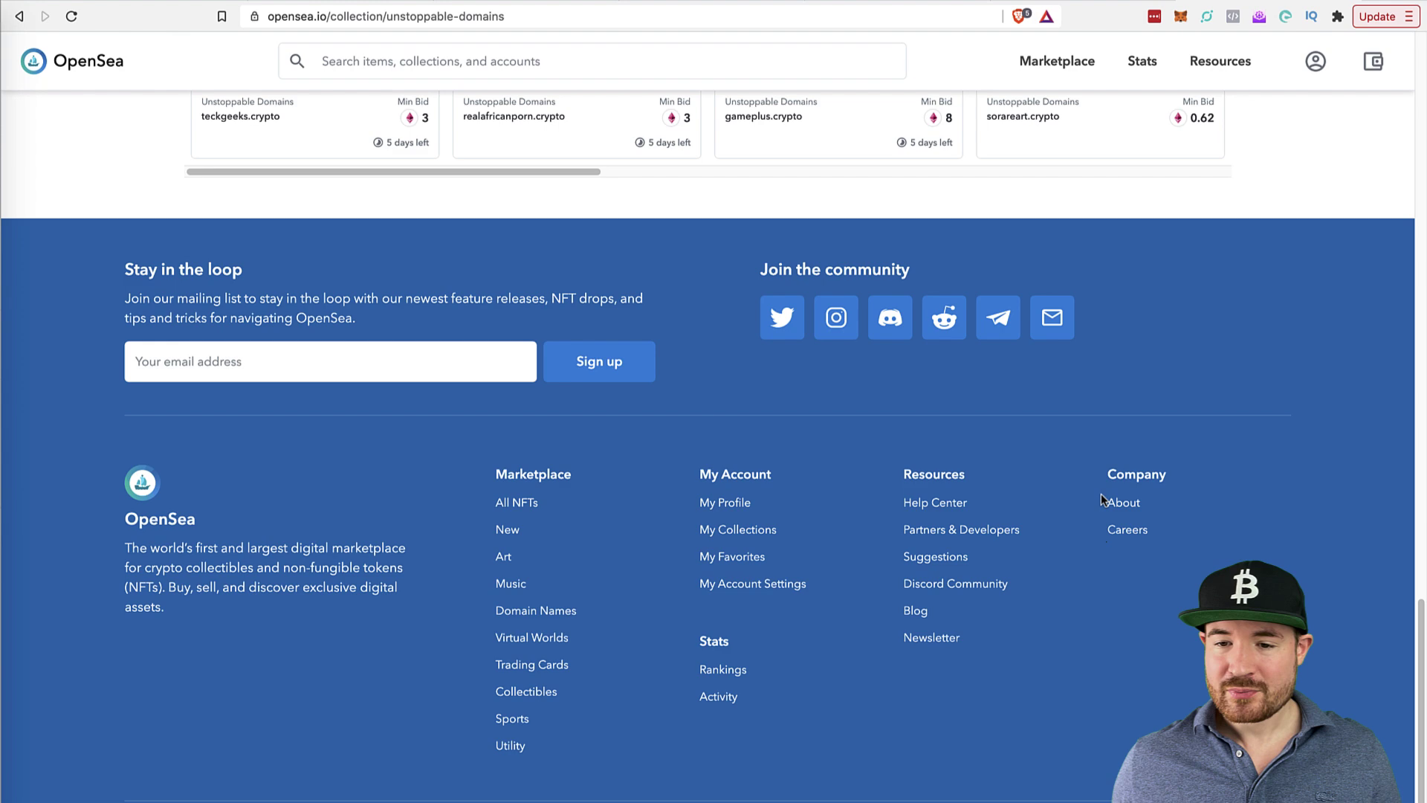
scroll(1103, 500, "up", 10)
scroll(1102, 499, "up", 10)
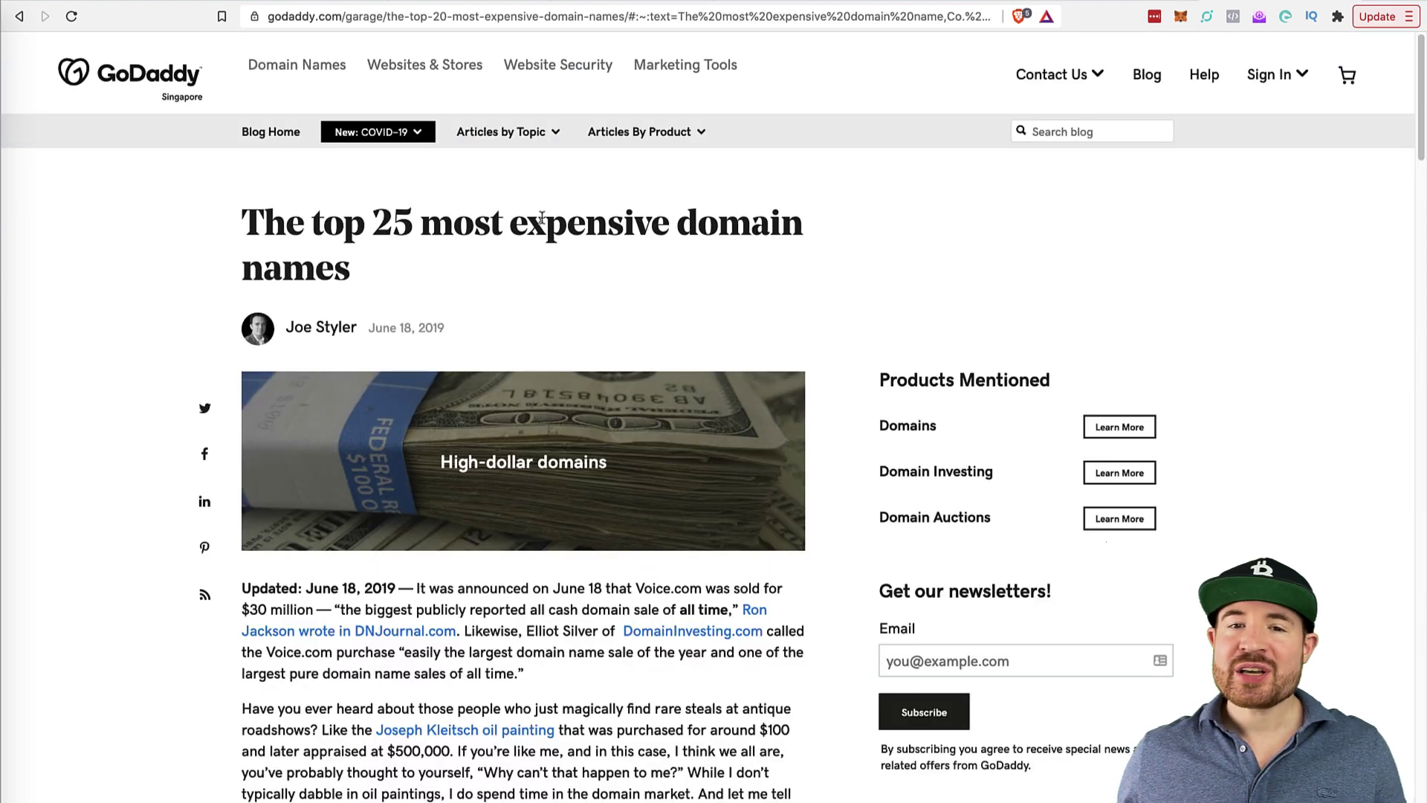
scroll(542, 219, "down", 2)
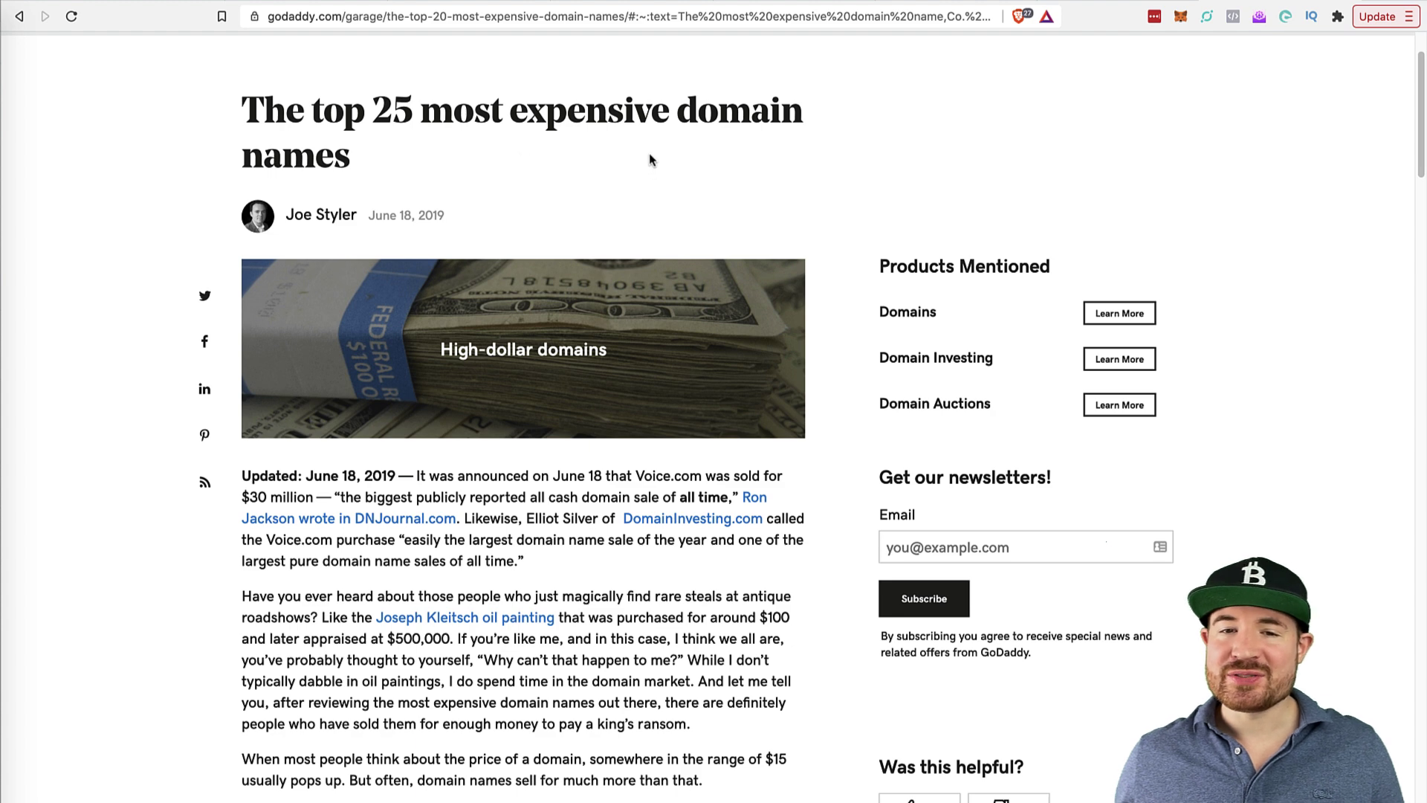
Step: Scroll down through GoDaddy's list of the top 25 most expensive domain names
scroll(649, 155, "down", 1)
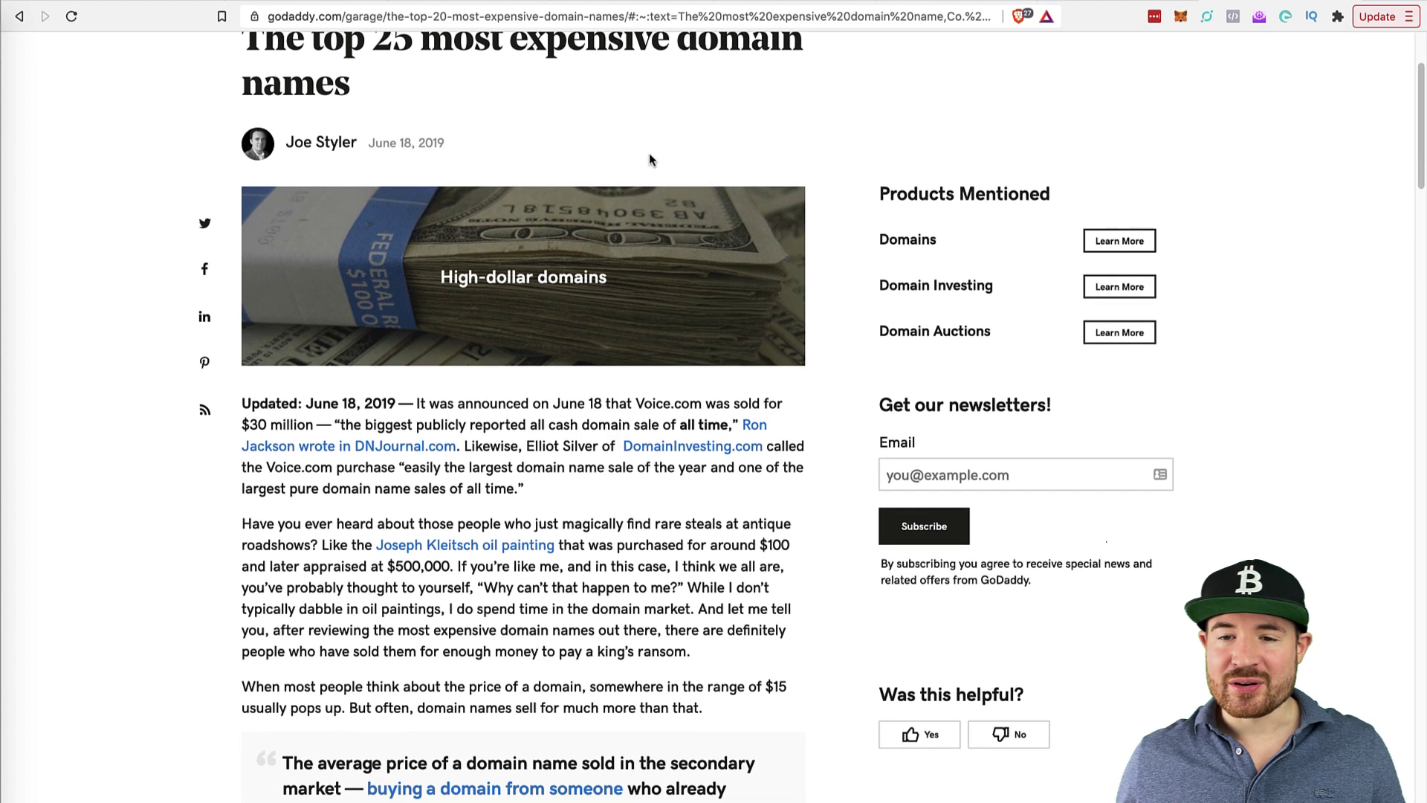
scroll(649, 153, "down", 1)
left_click_drag(637, 354, 322, 378)
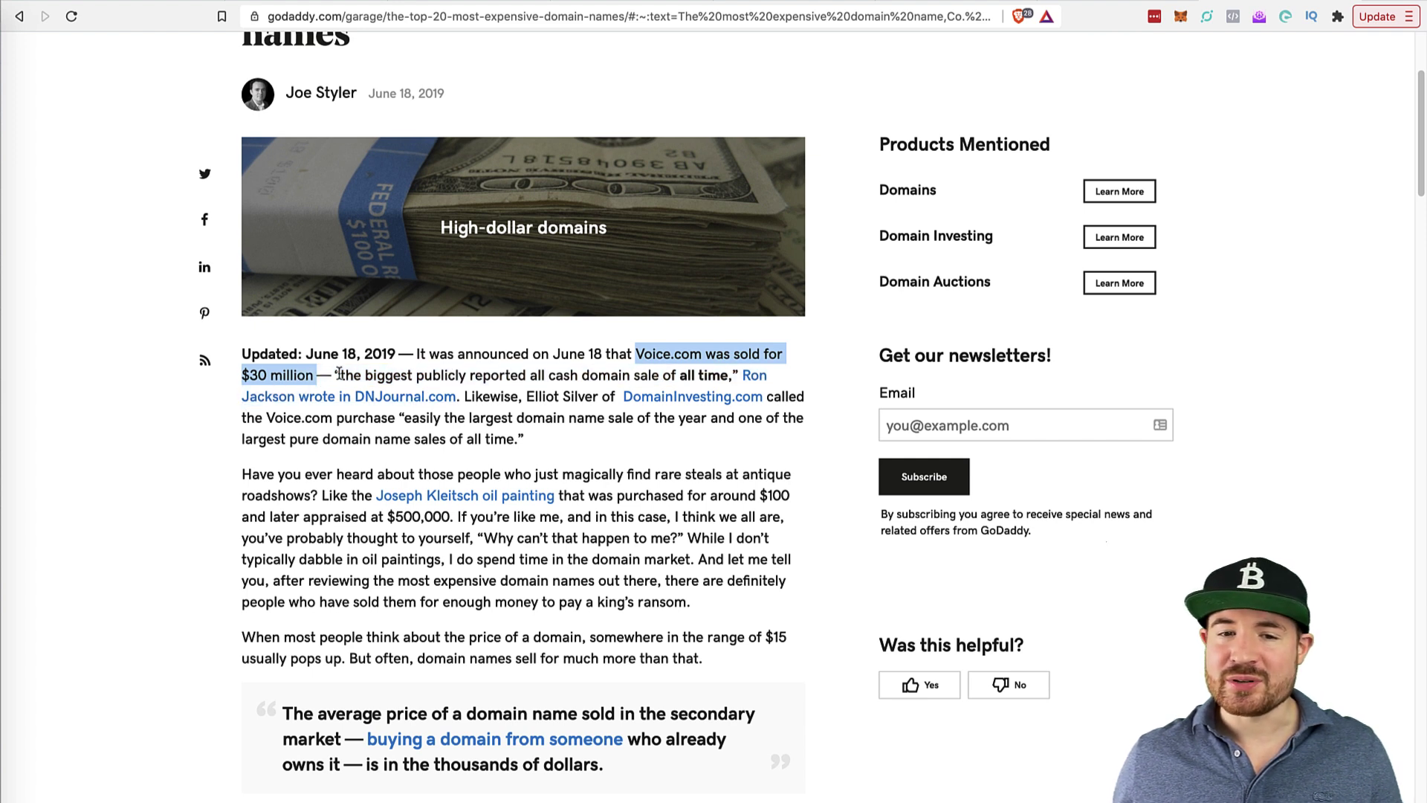
scroll(328, 297, "down", 1)
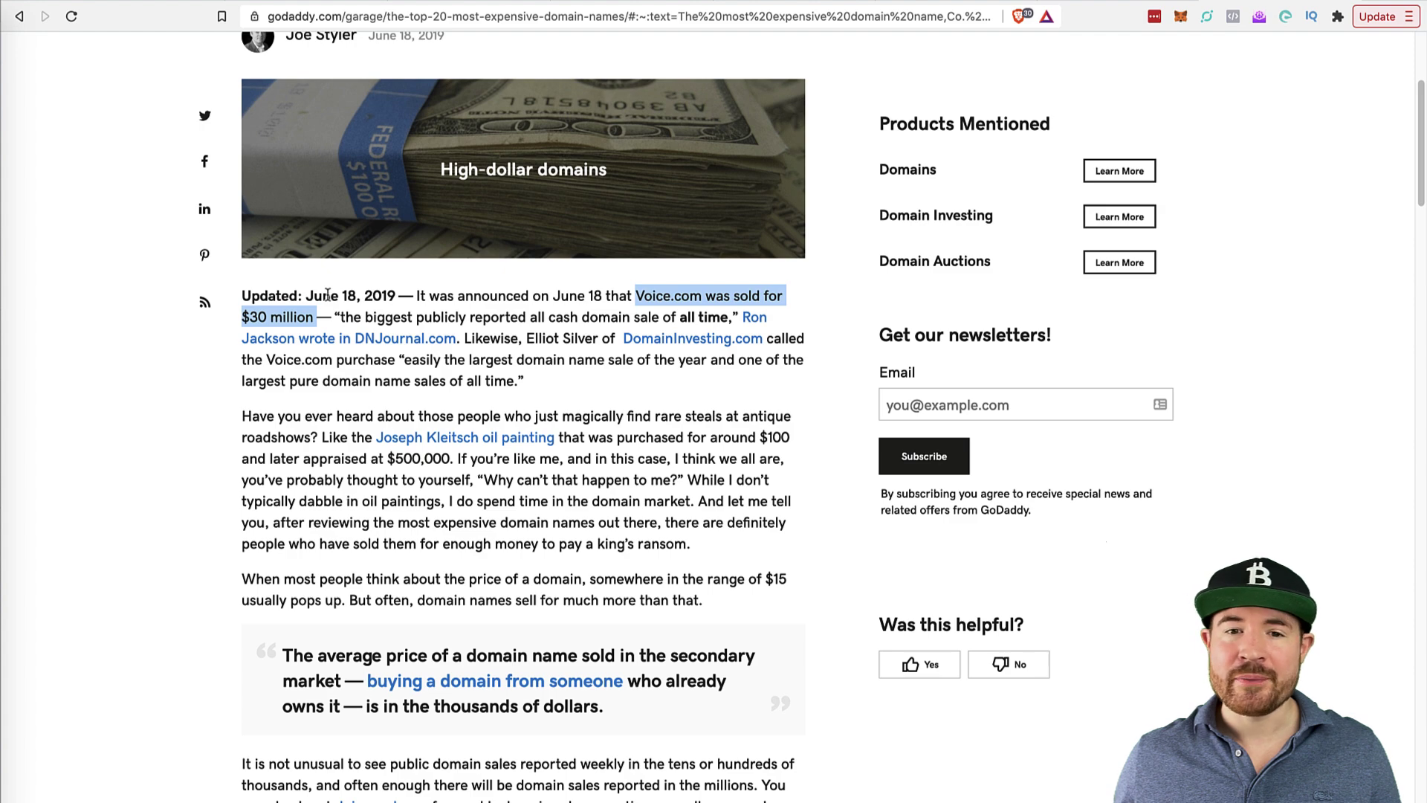
scroll(327, 296, "down", 2)
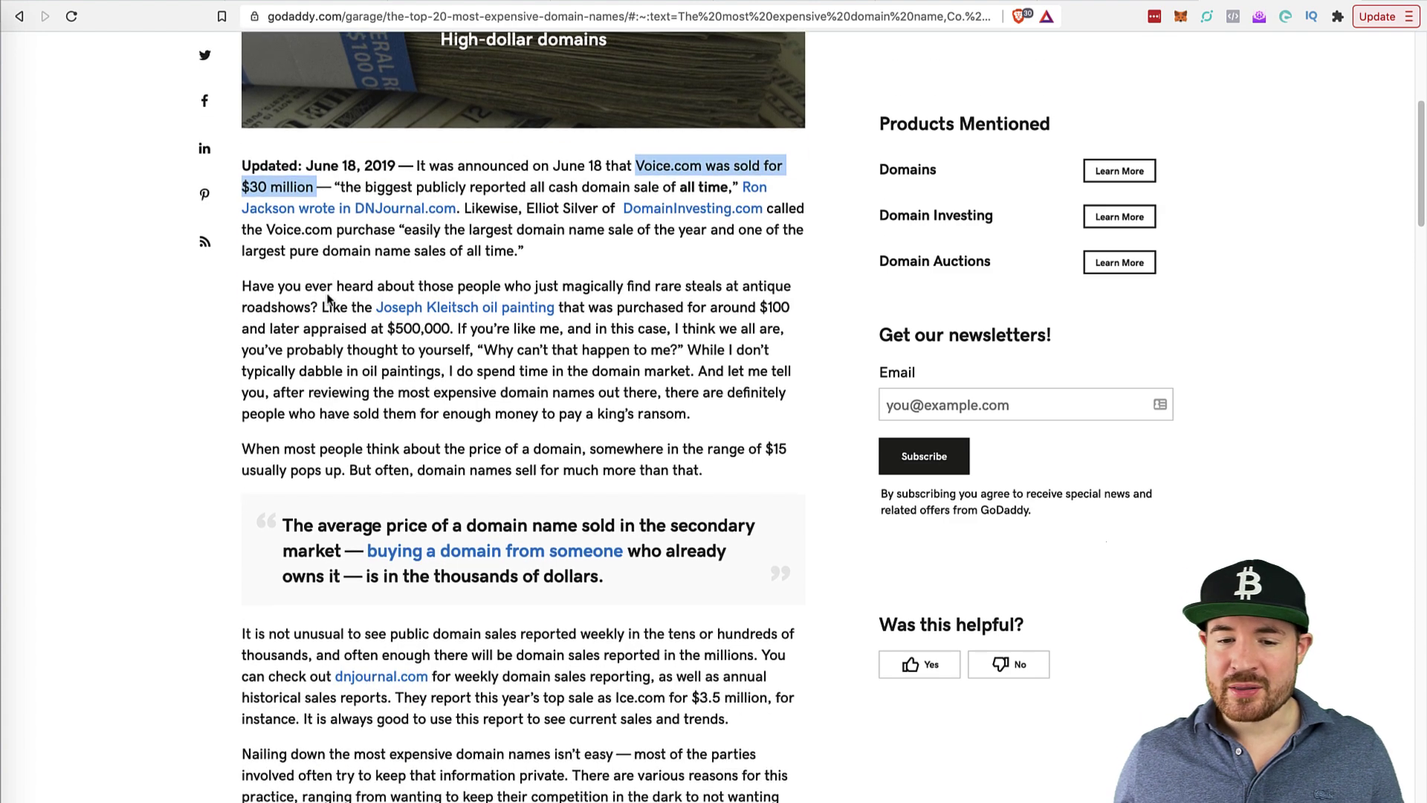
scroll(327, 297, "down", 15)
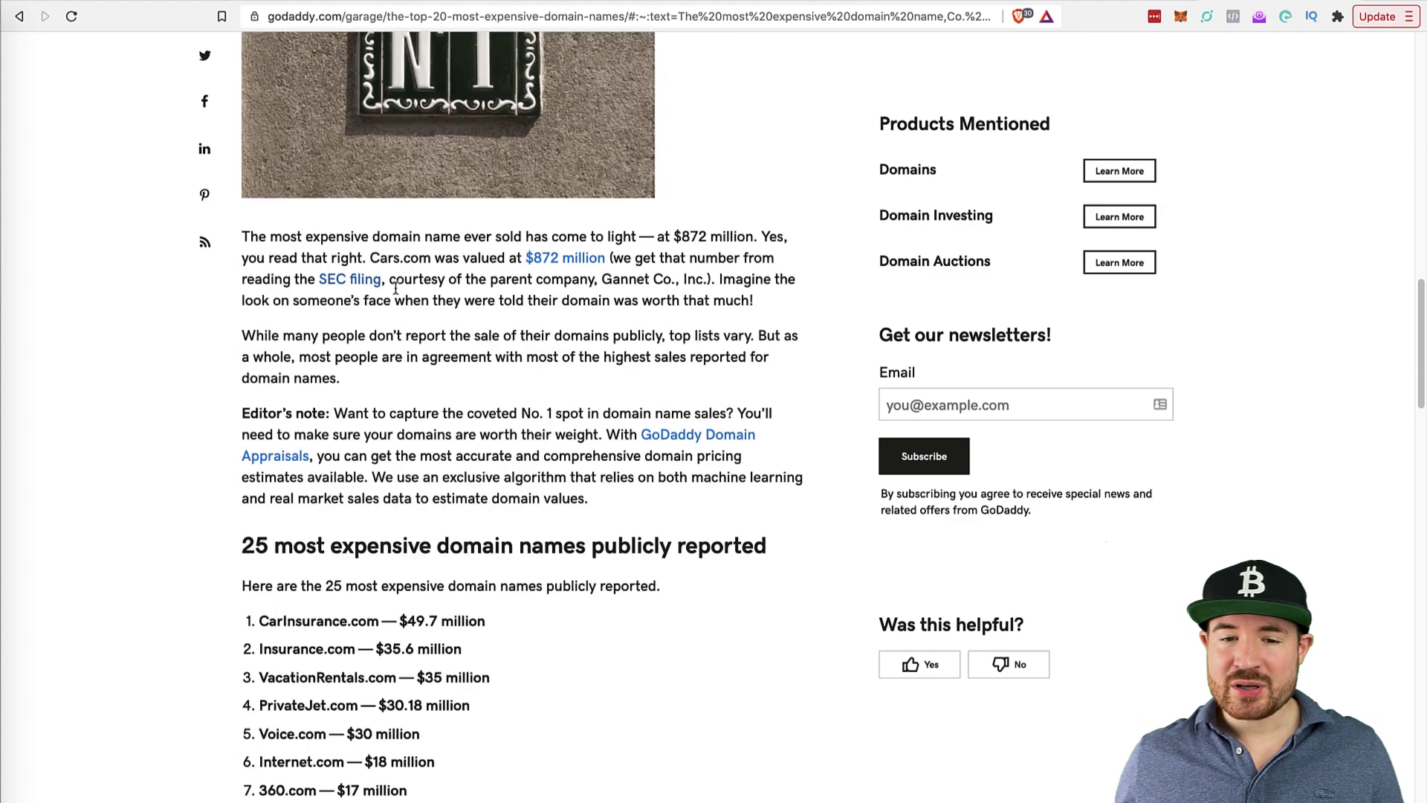
scroll(395, 288, "down", 5)
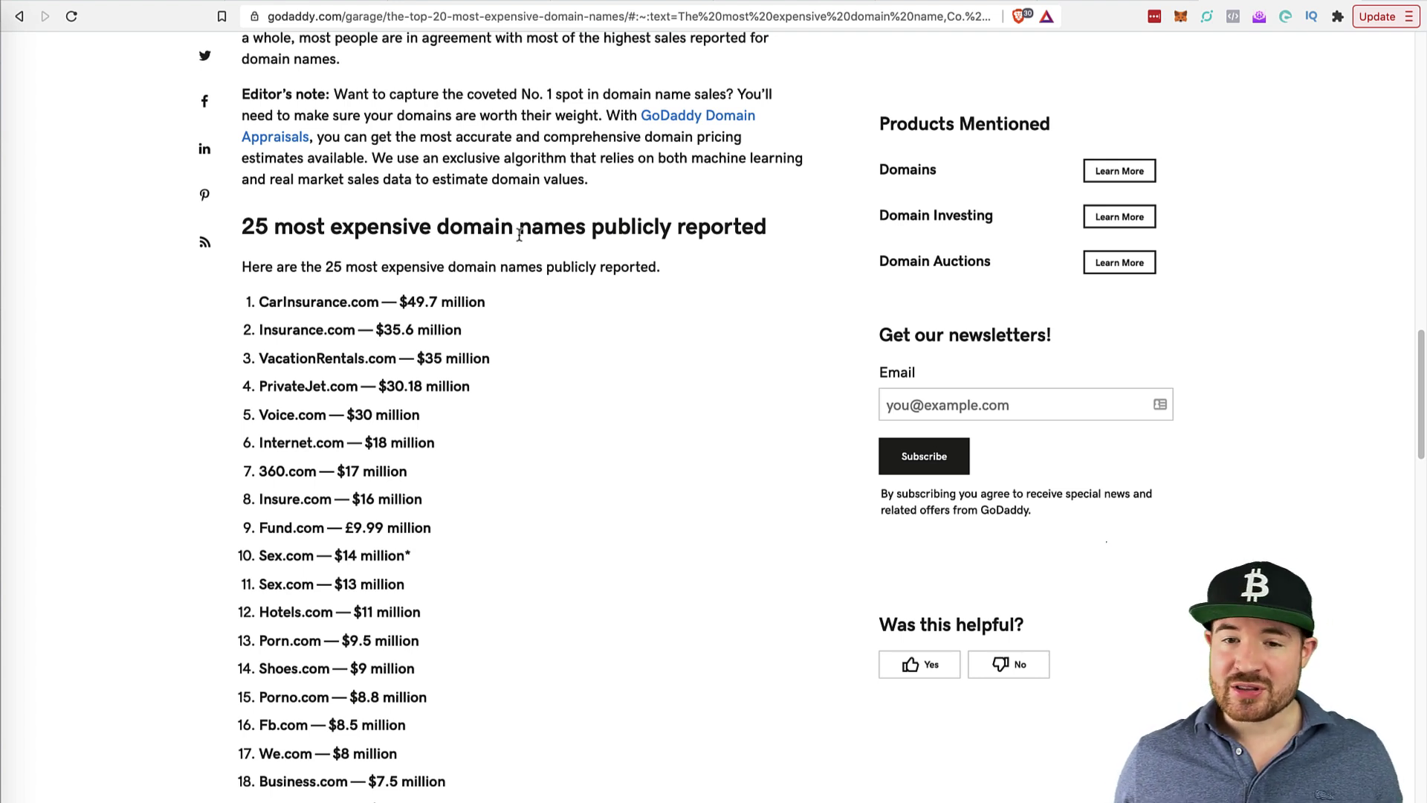
scroll(519, 235, "down", 2)
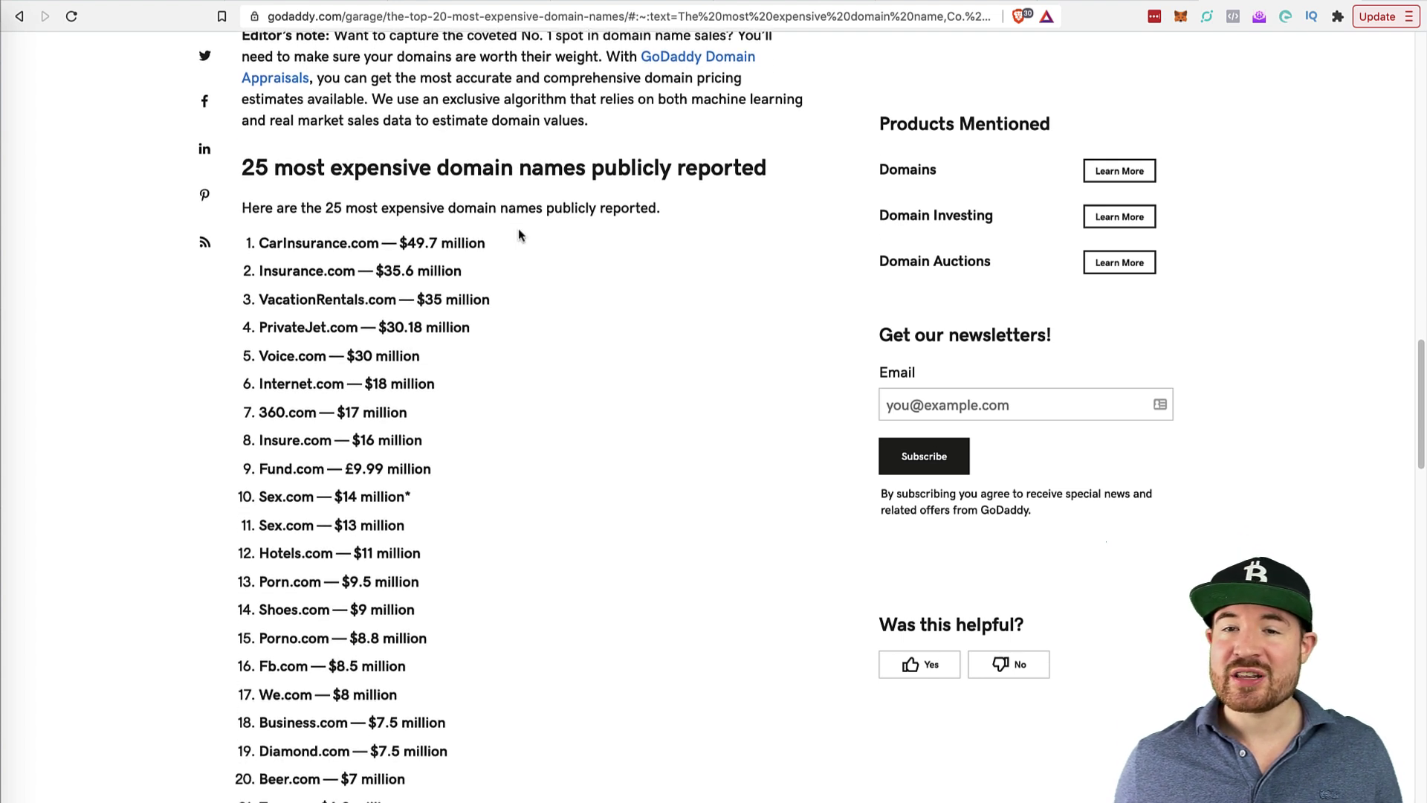
scroll(519, 230, "down", 1)
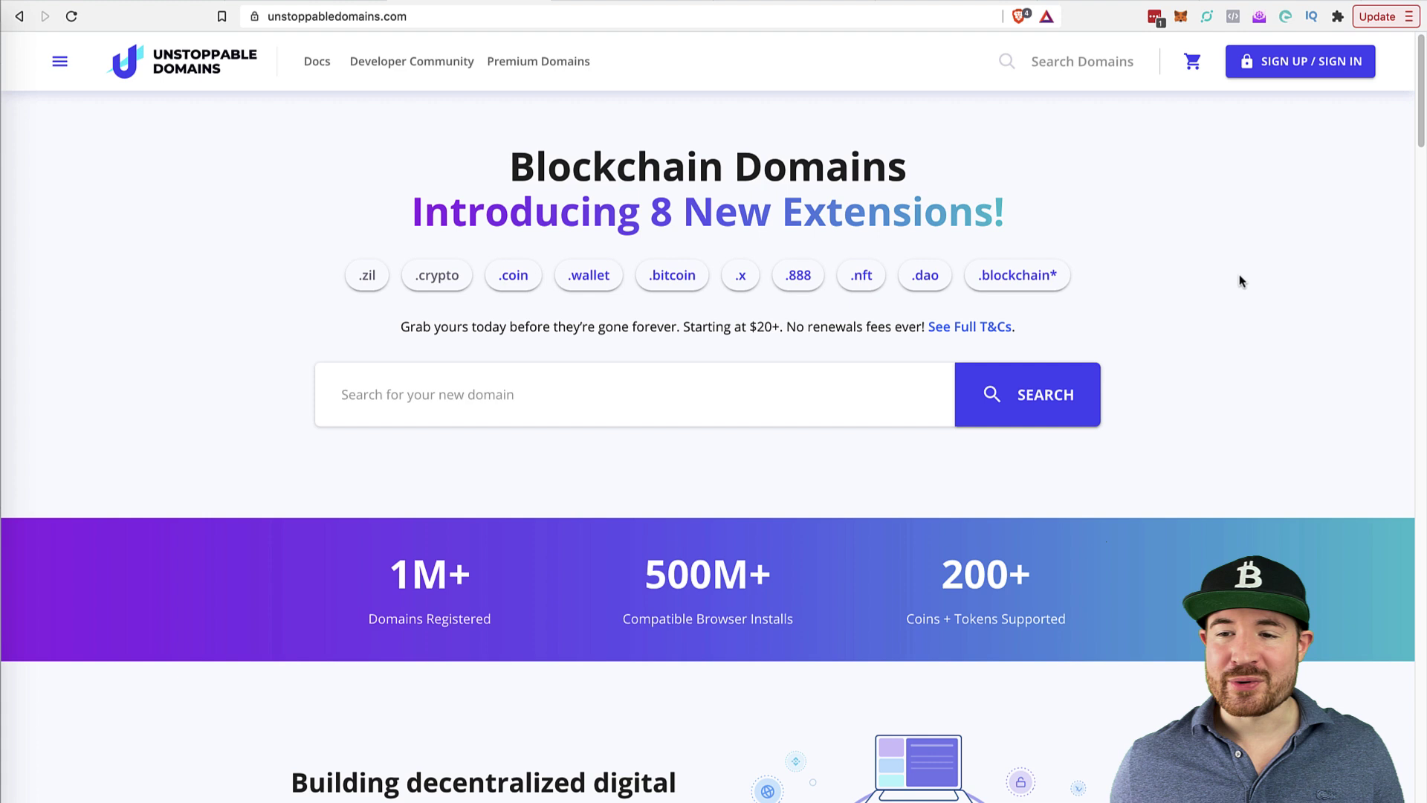
left_click_drag(1101, 270, 487, 284)
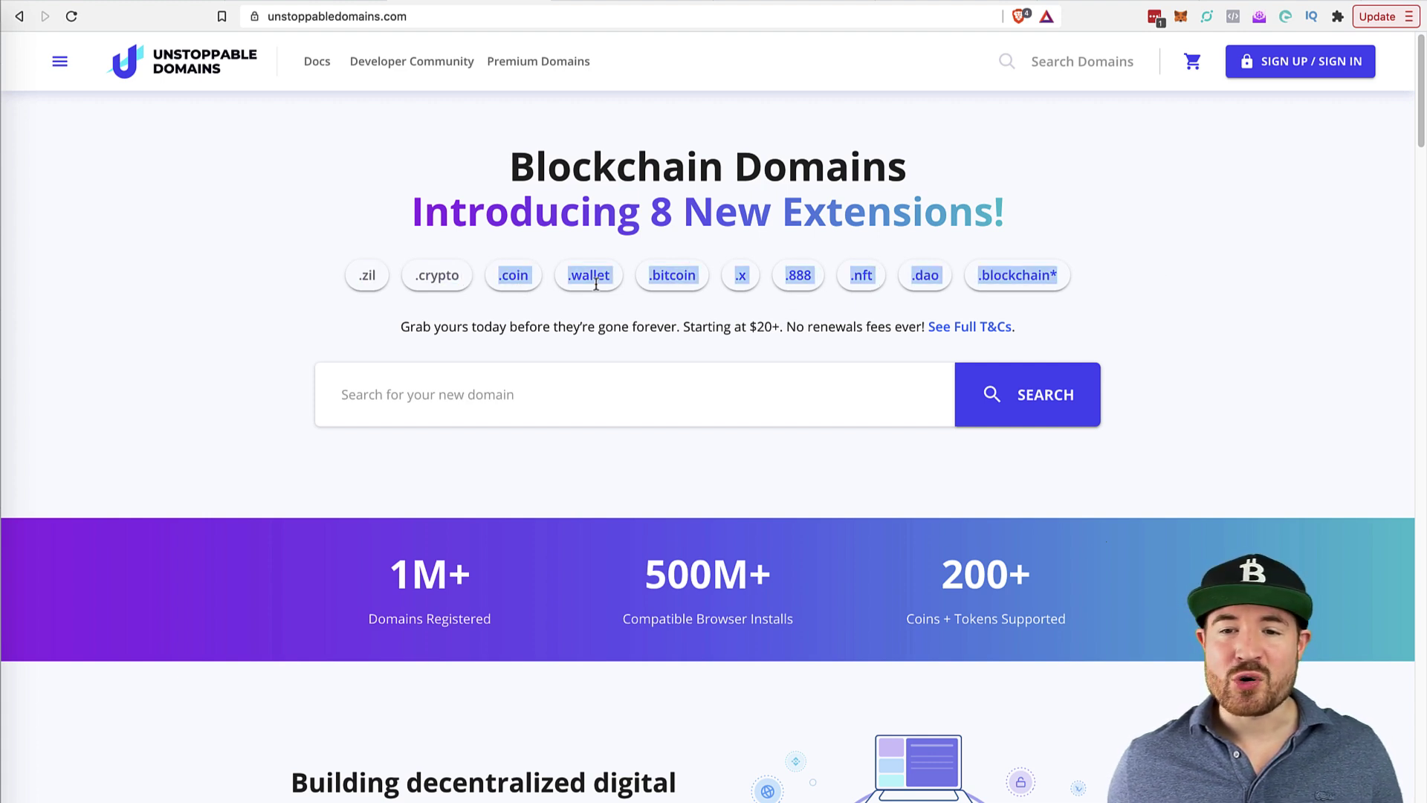
left_click(1126, 265)
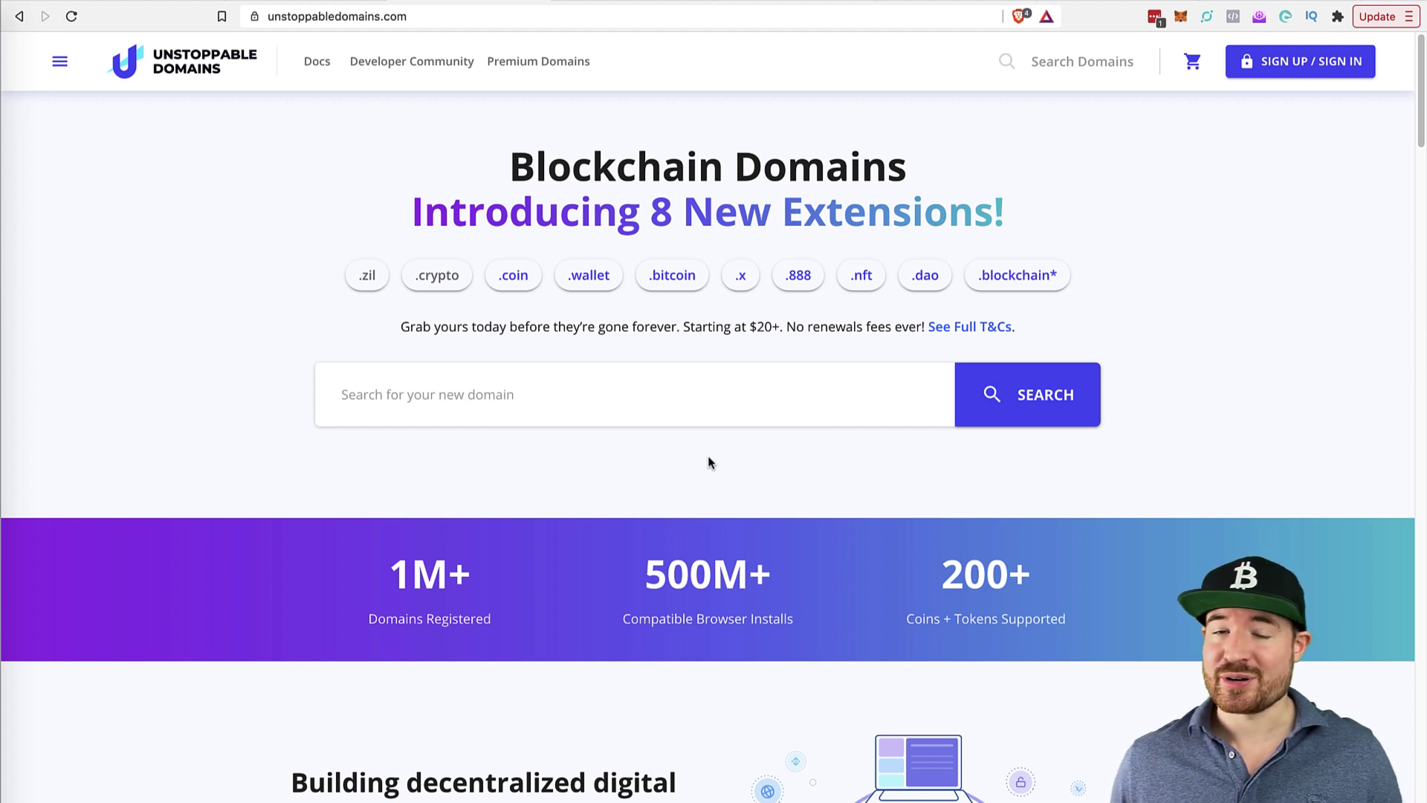
Step: Search for dirkisawesome and browse its prices across the blockchain extensions
type("dirkisawesome")
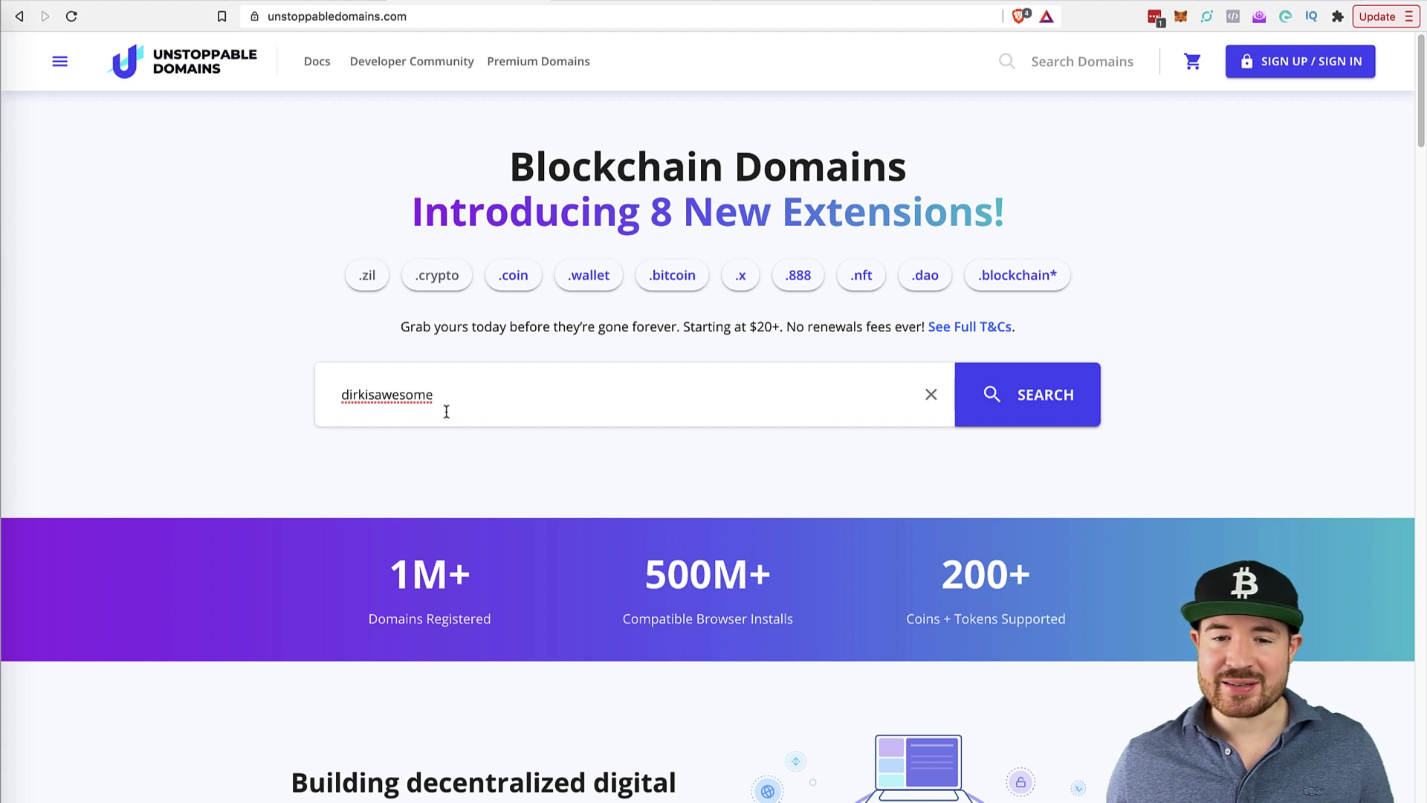
key("Return")
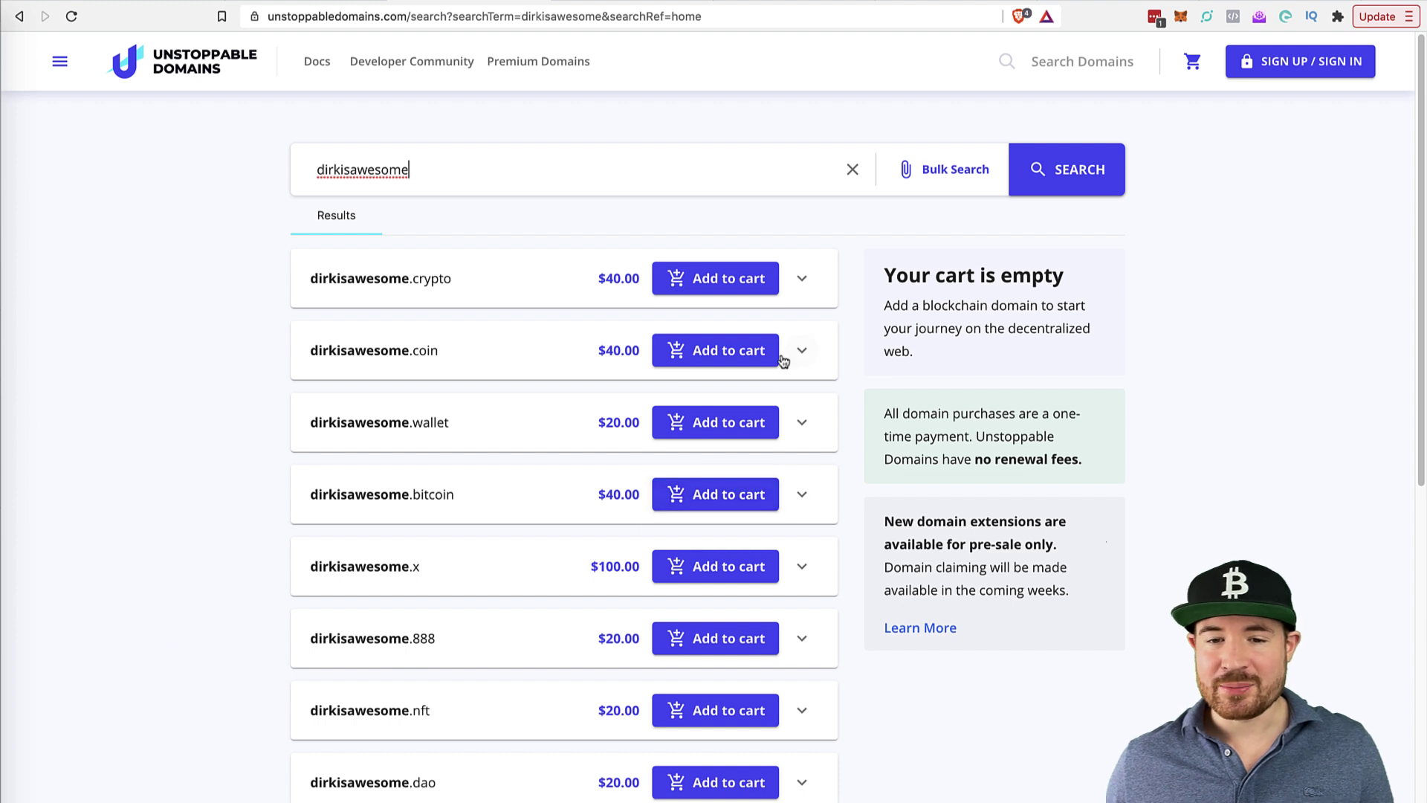
scroll(567, 310, "down", 2)
scroll(568, 310, "up", 2)
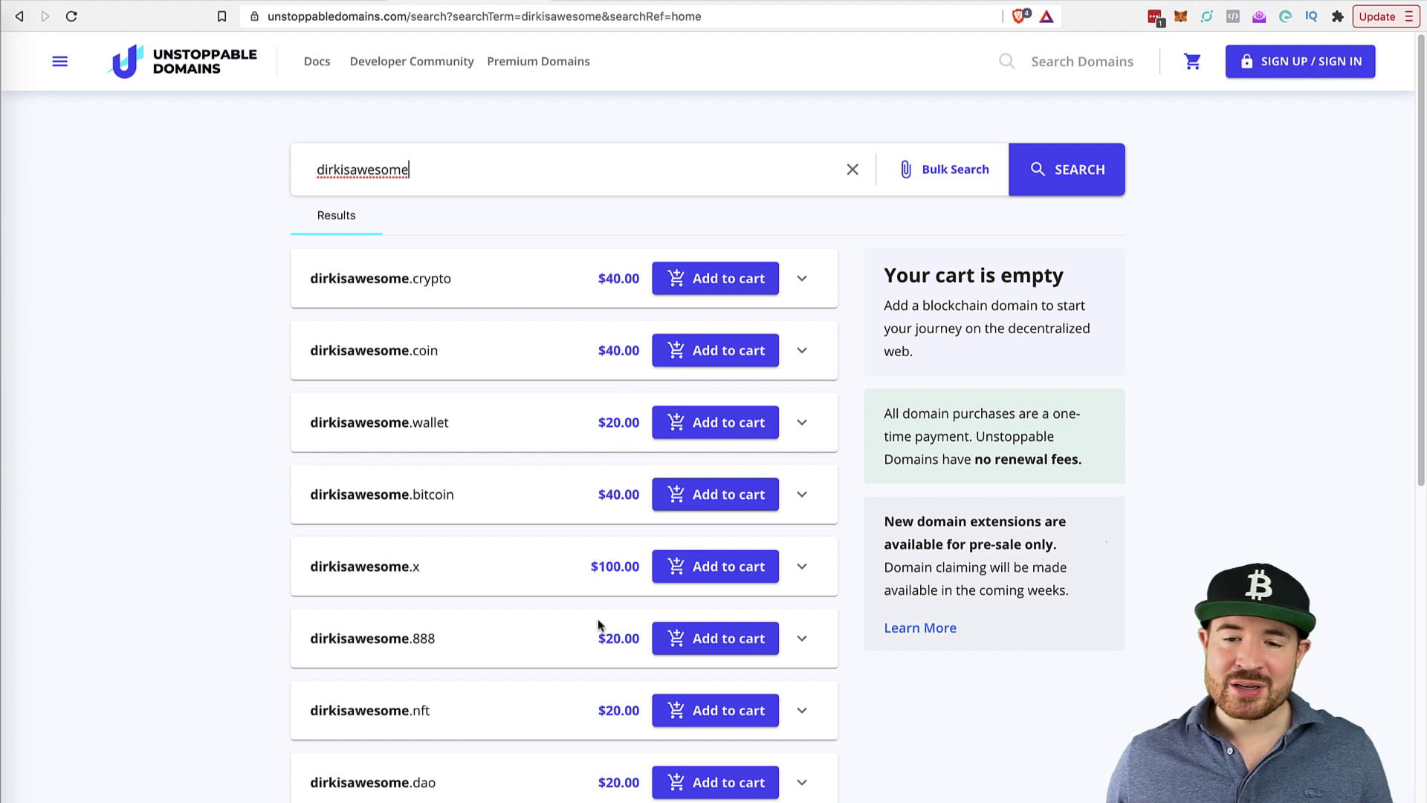
scroll(697, 455, "down", 1)
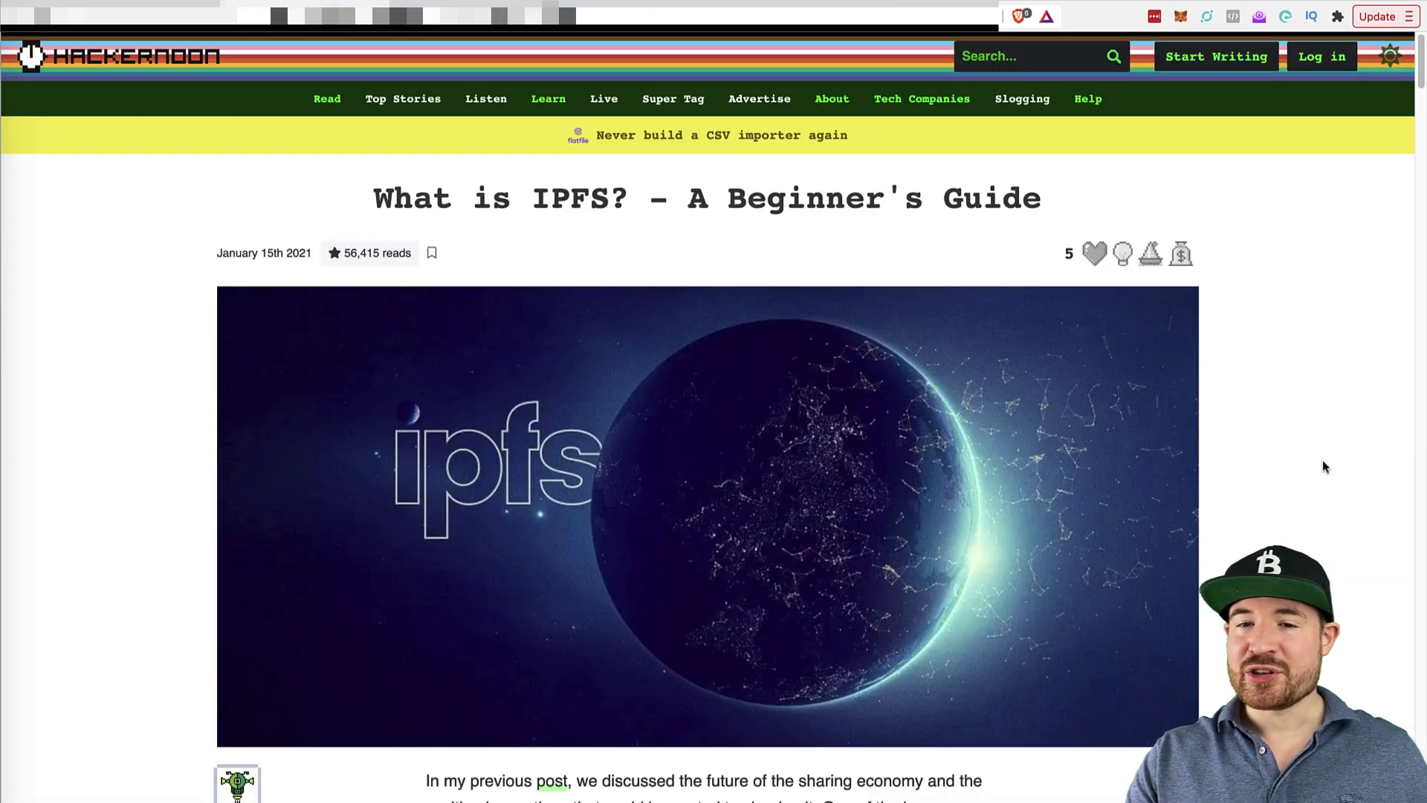
Step: Scroll down HackerNoon's IPFS beginner's guide to Getting Started, then back up
scroll(1323, 460, "down", 1)
scroll(1322, 459, "up", 1)
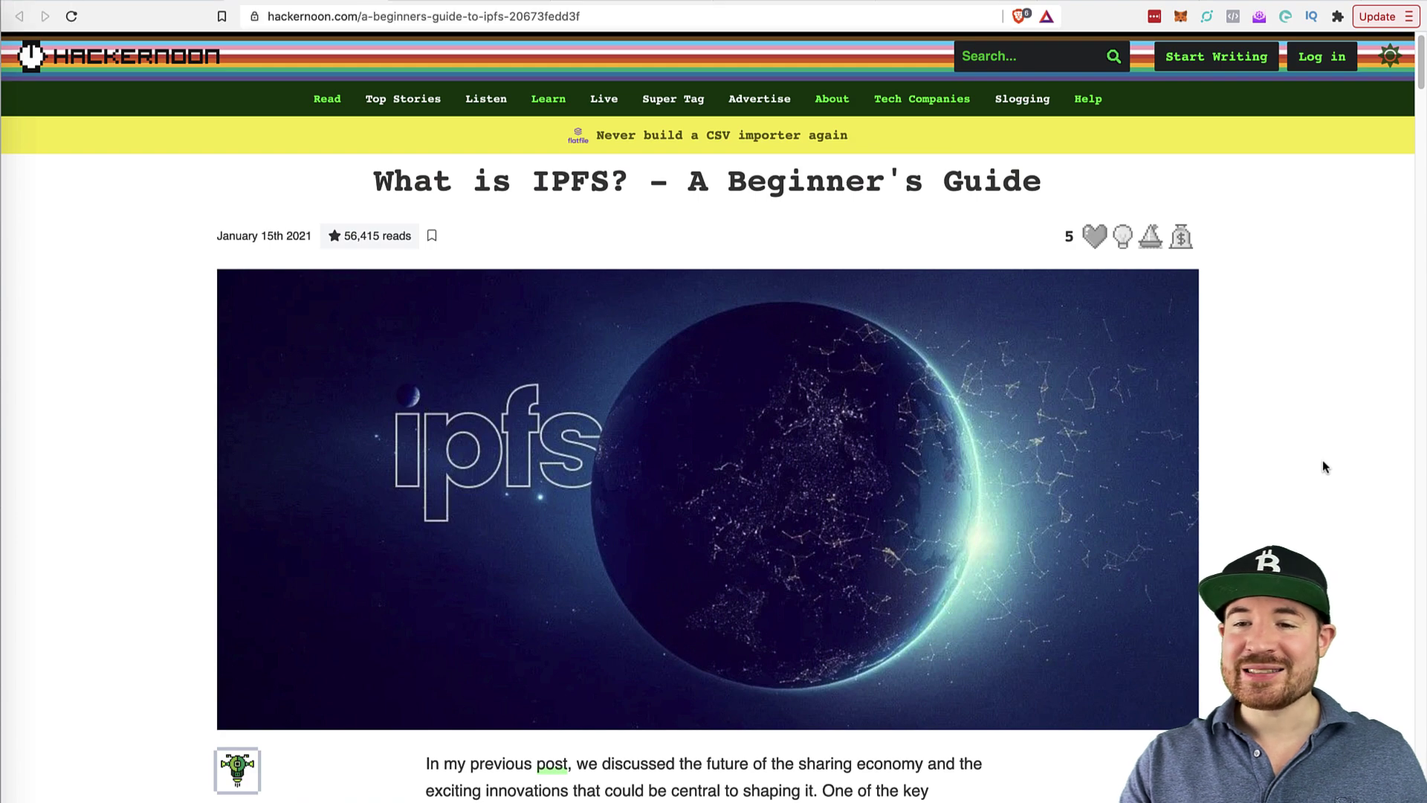
scroll(1323, 465, "down", 3)
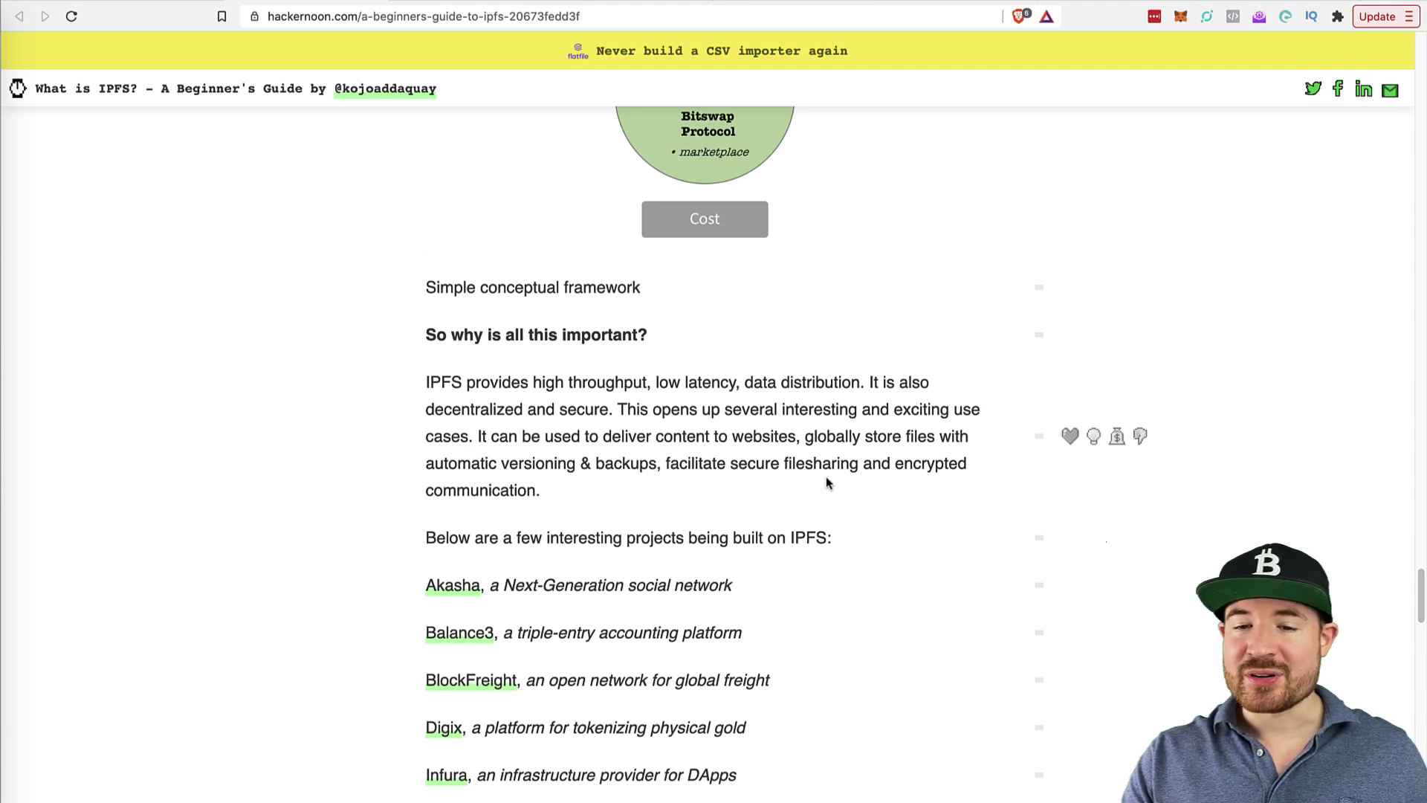
scroll(827, 481, "down", 5)
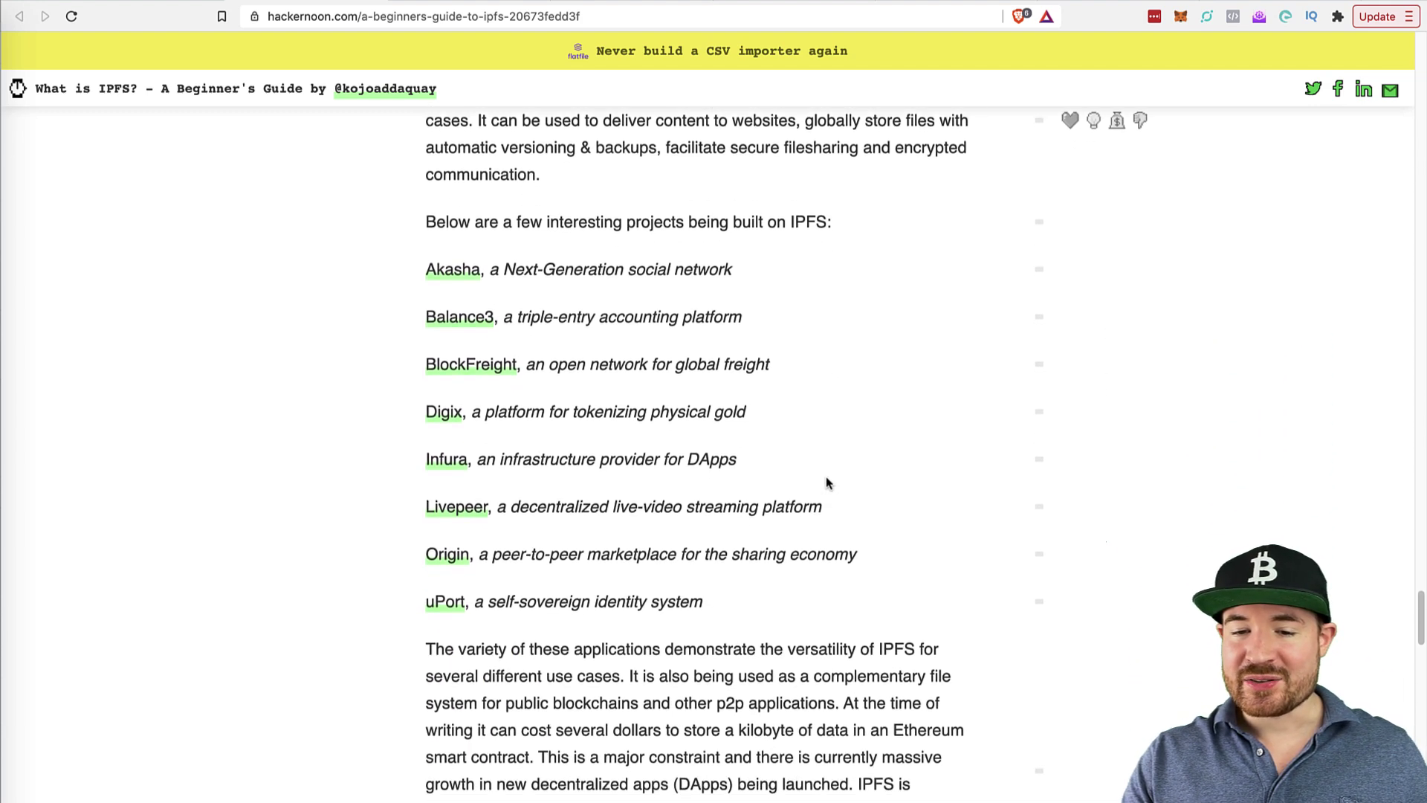
scroll(825, 478, "down", 10)
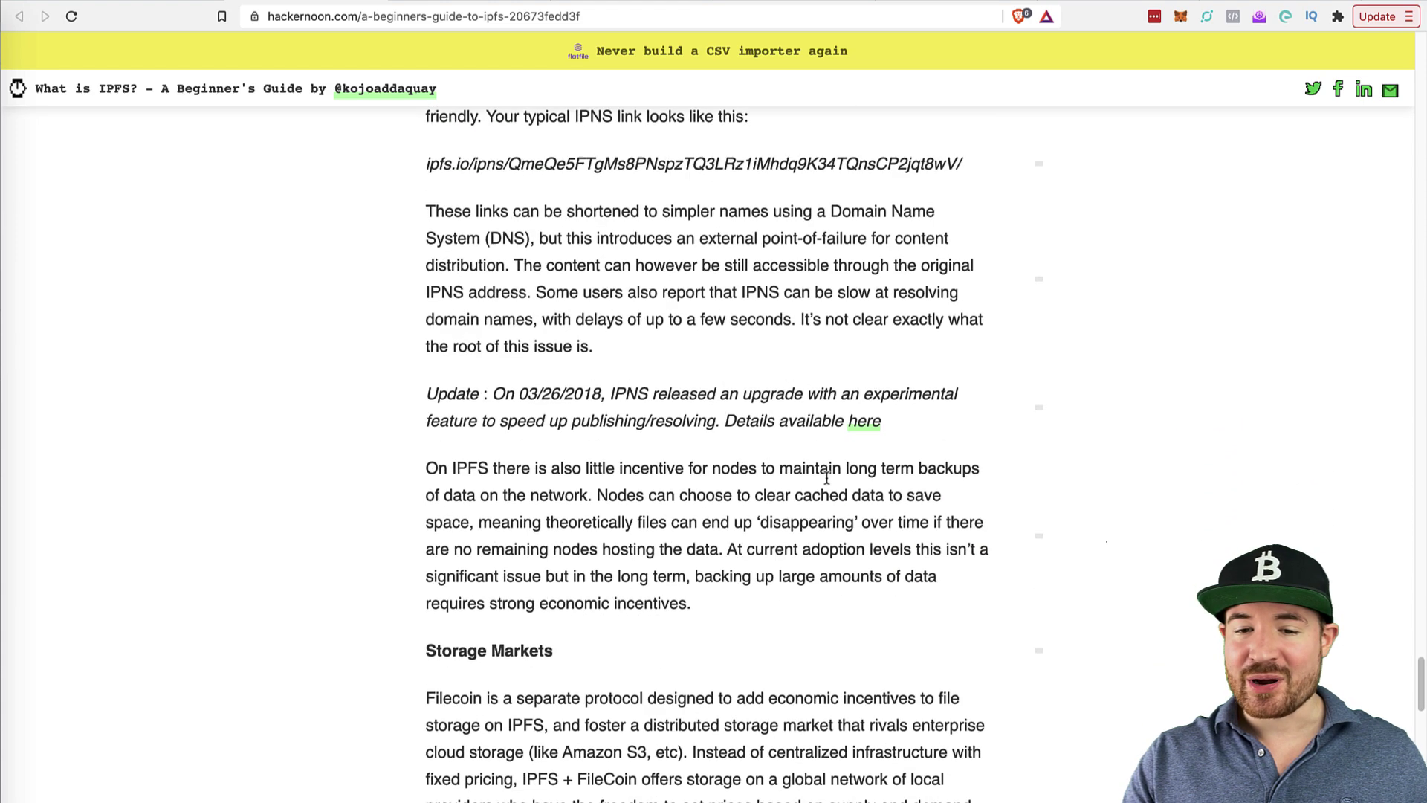
scroll(826, 478, "down", 10)
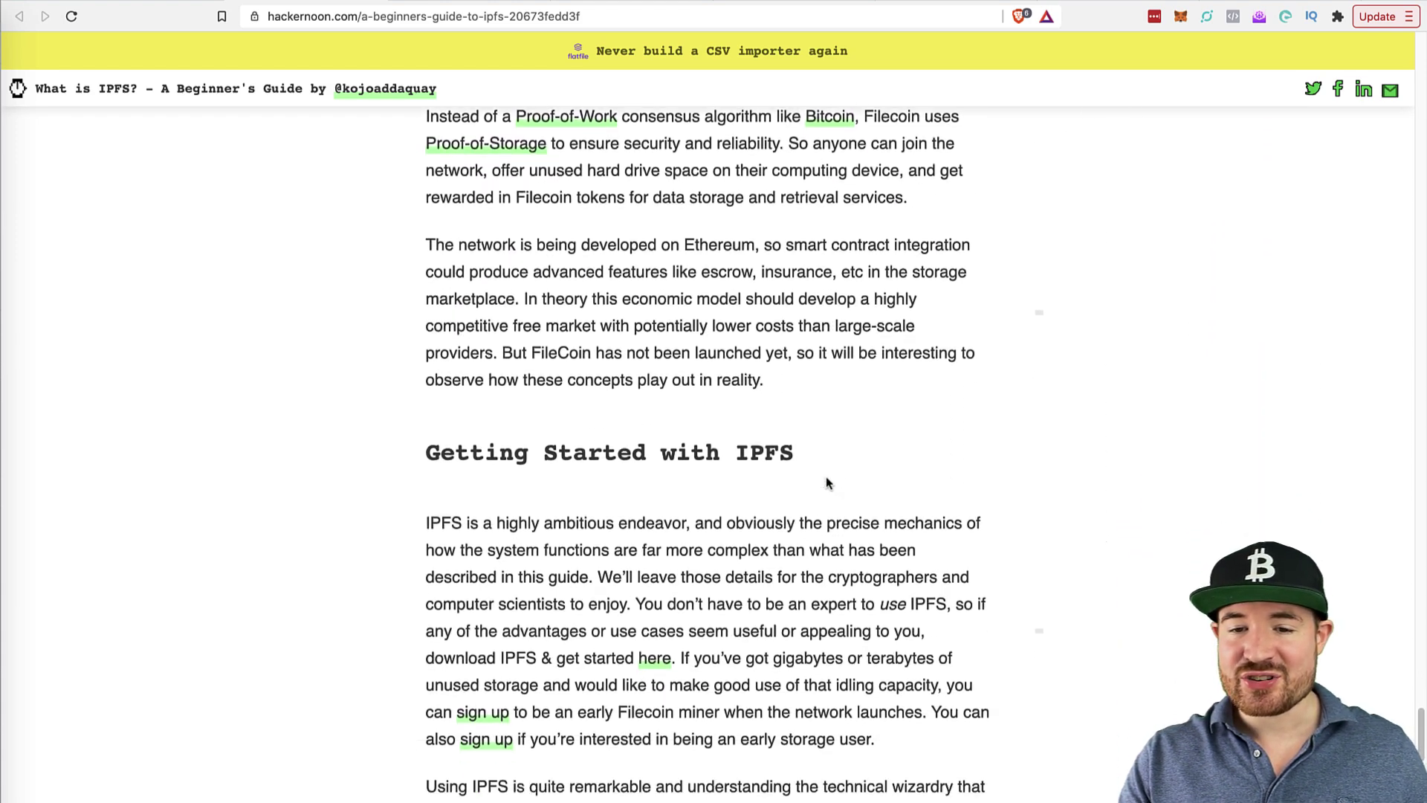
scroll(827, 482, "down", 1)
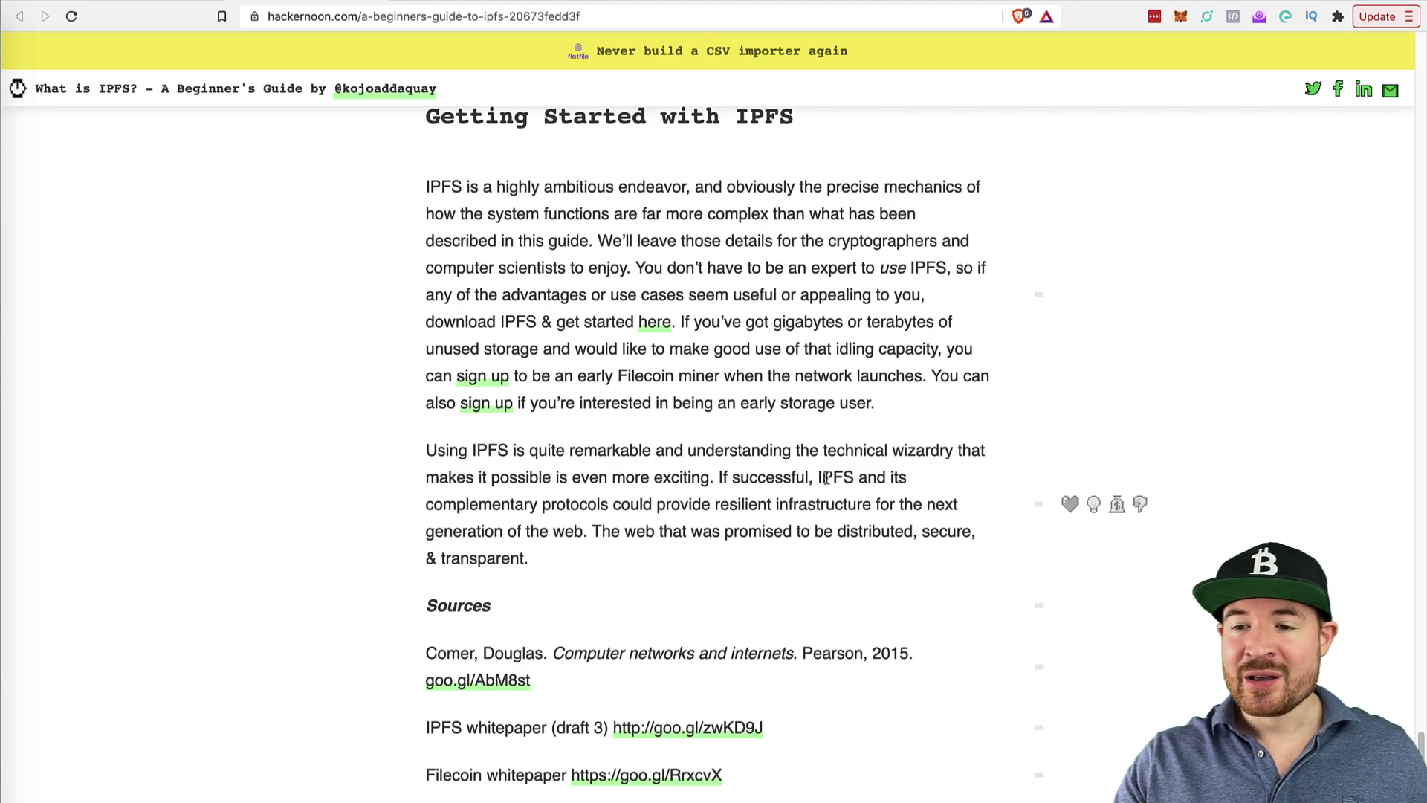
scroll(976, 413, "up", 15)
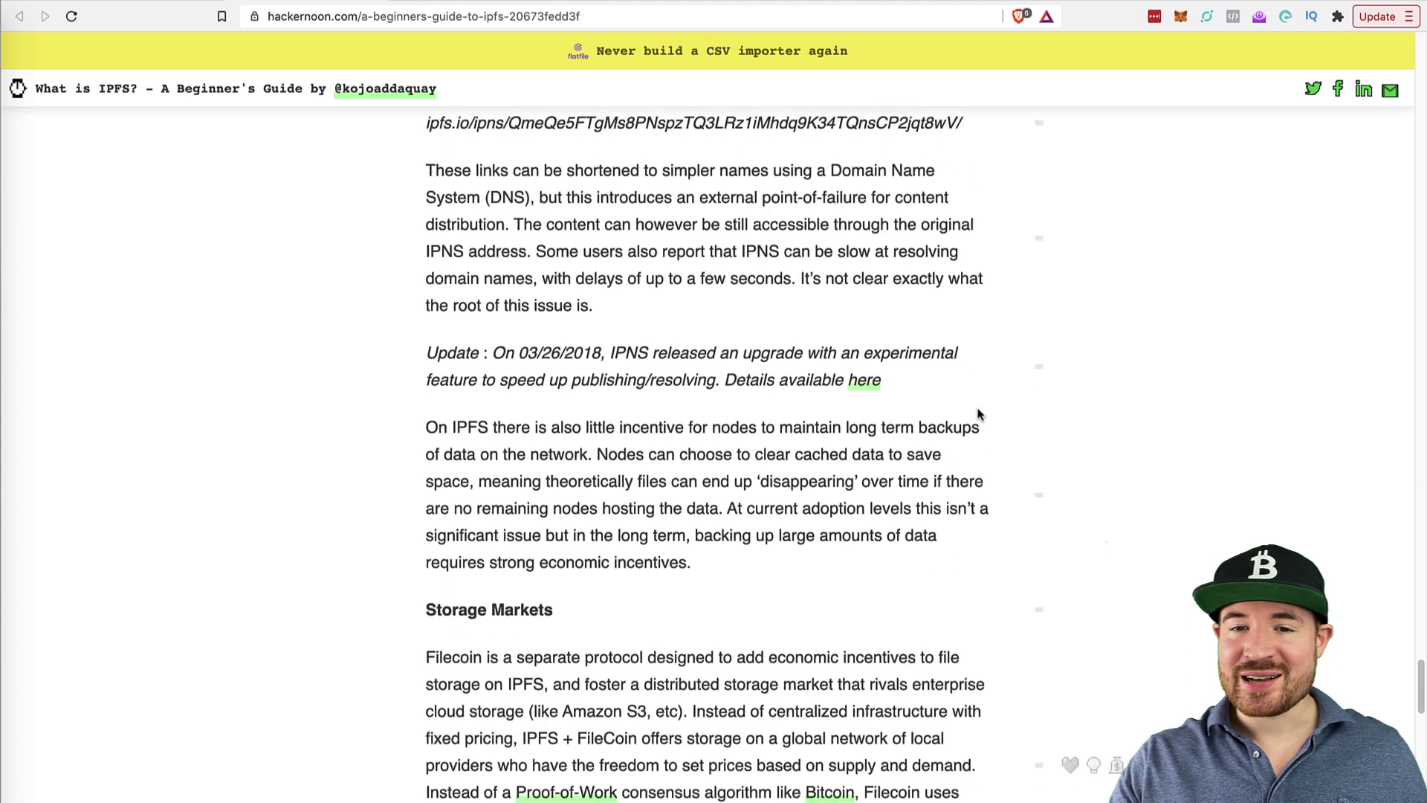
scroll(978, 414, "up", 8)
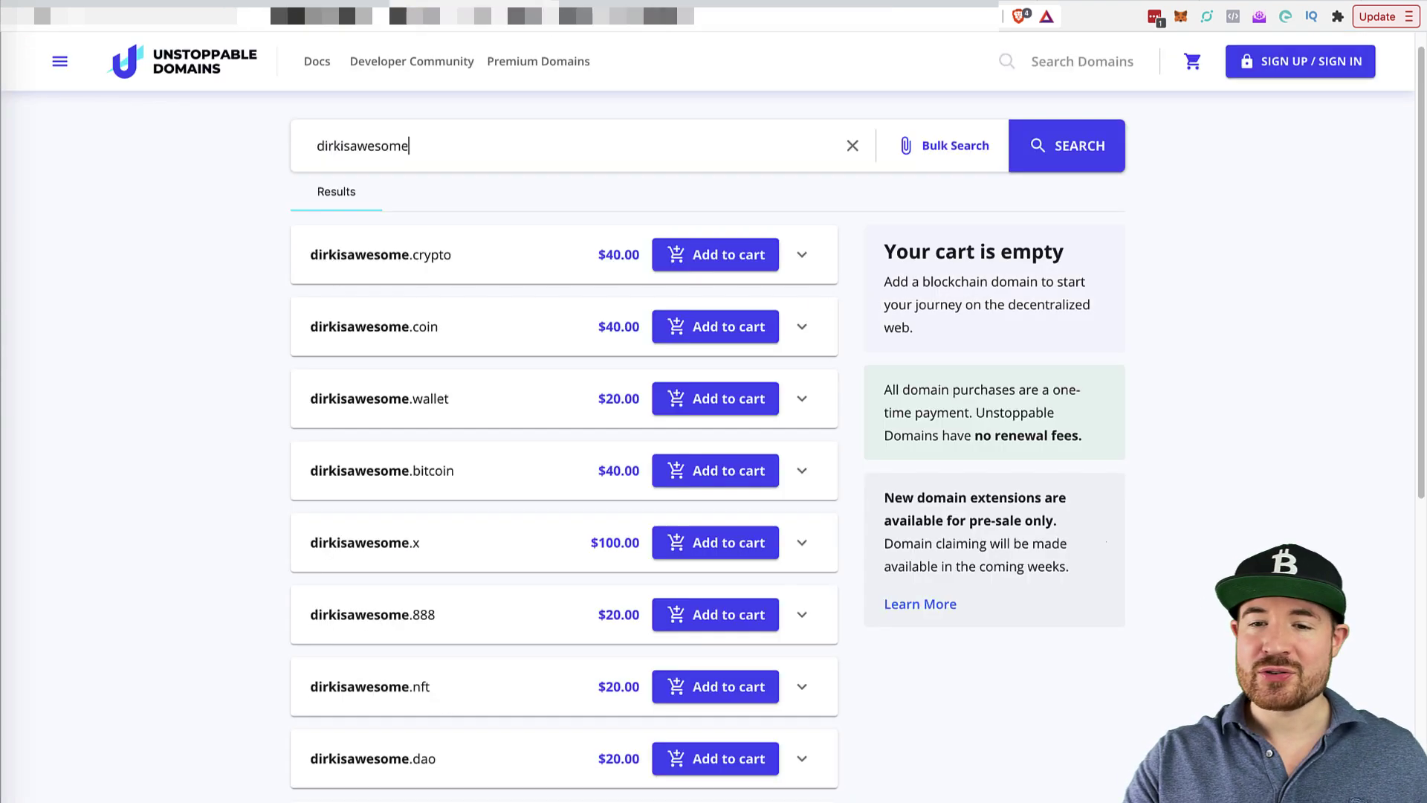
scroll(1150, 332, "up", 1)
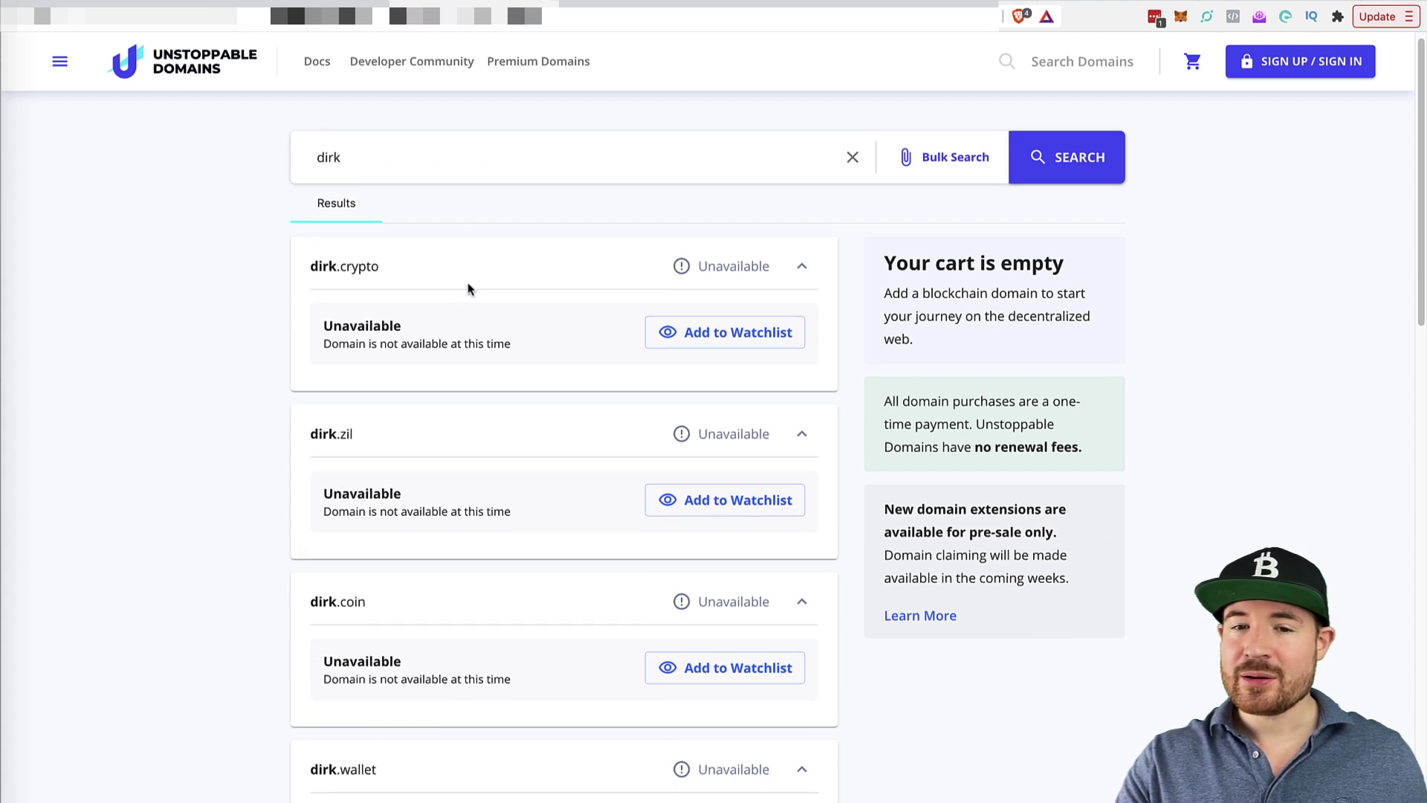
scroll(469, 289, "down", 1)
scroll(468, 289, "up", 2)
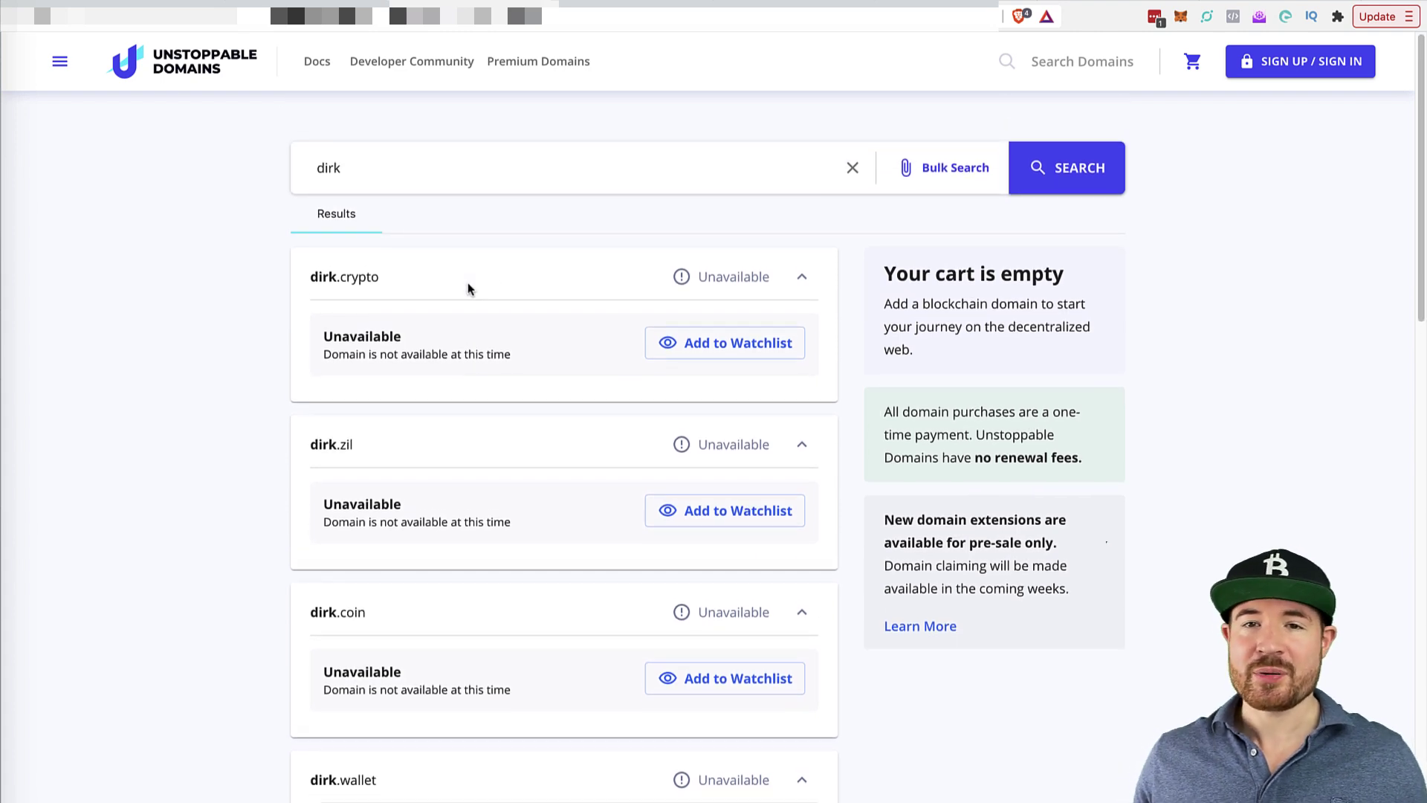